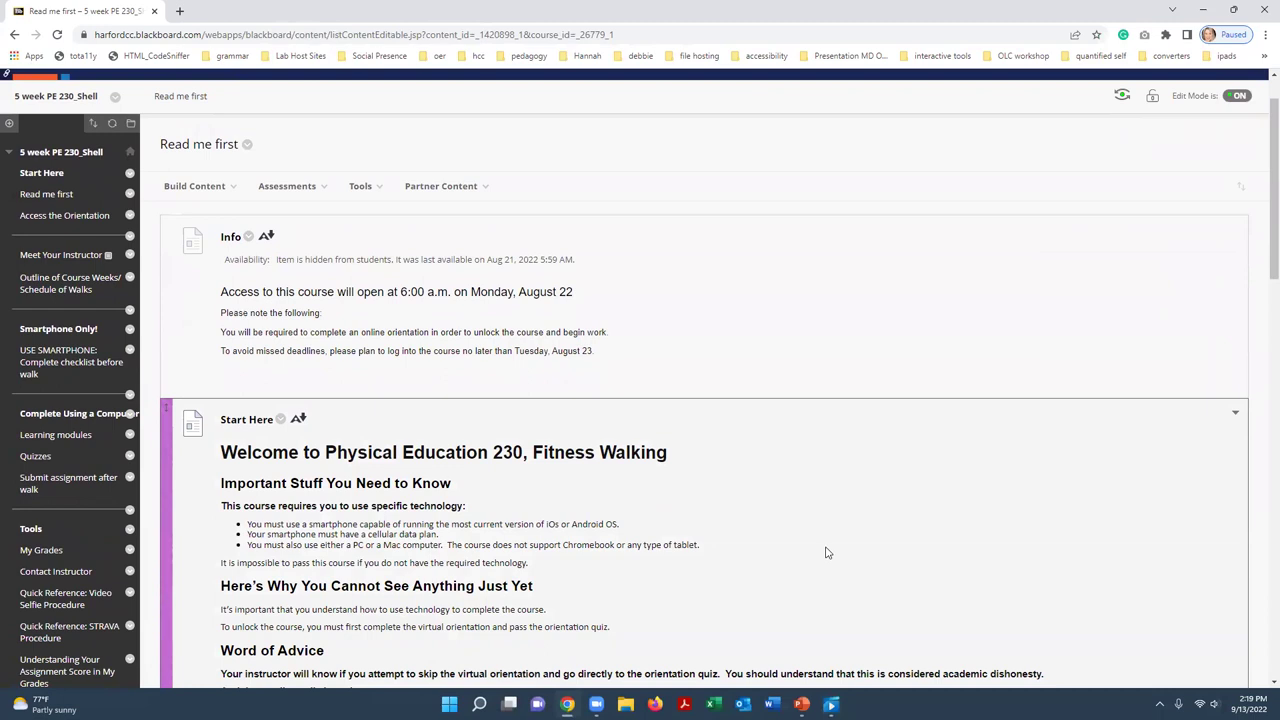
View the Access the Orientation page in student preview mode and exit the preview
scroll(883, 432, up, 2)
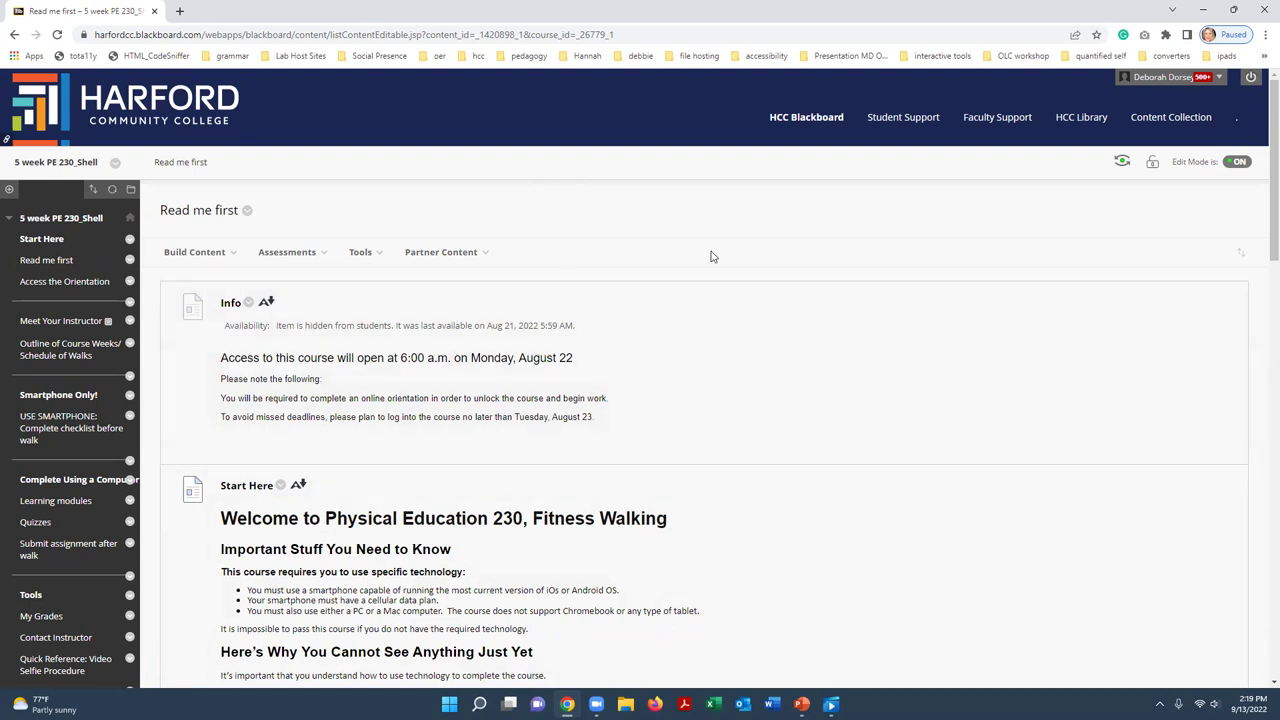
scroll(350, 400, down, 1)
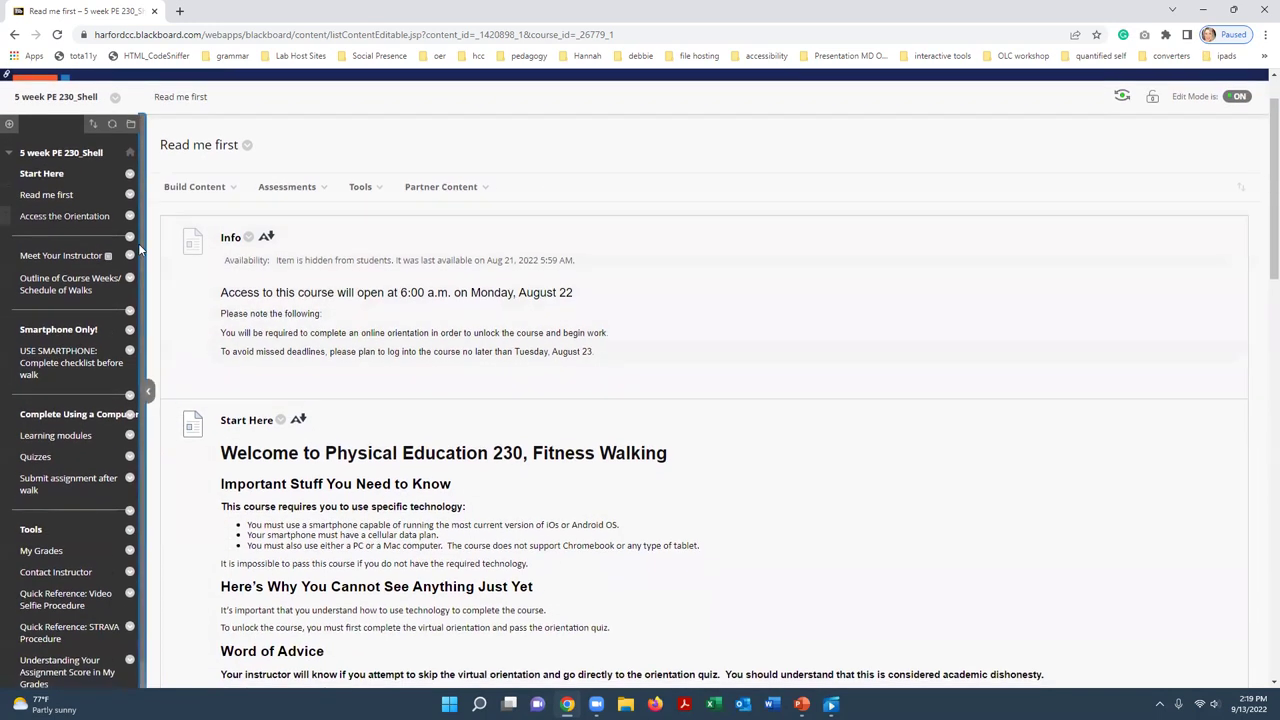
scroll(160, 495, up, 1)
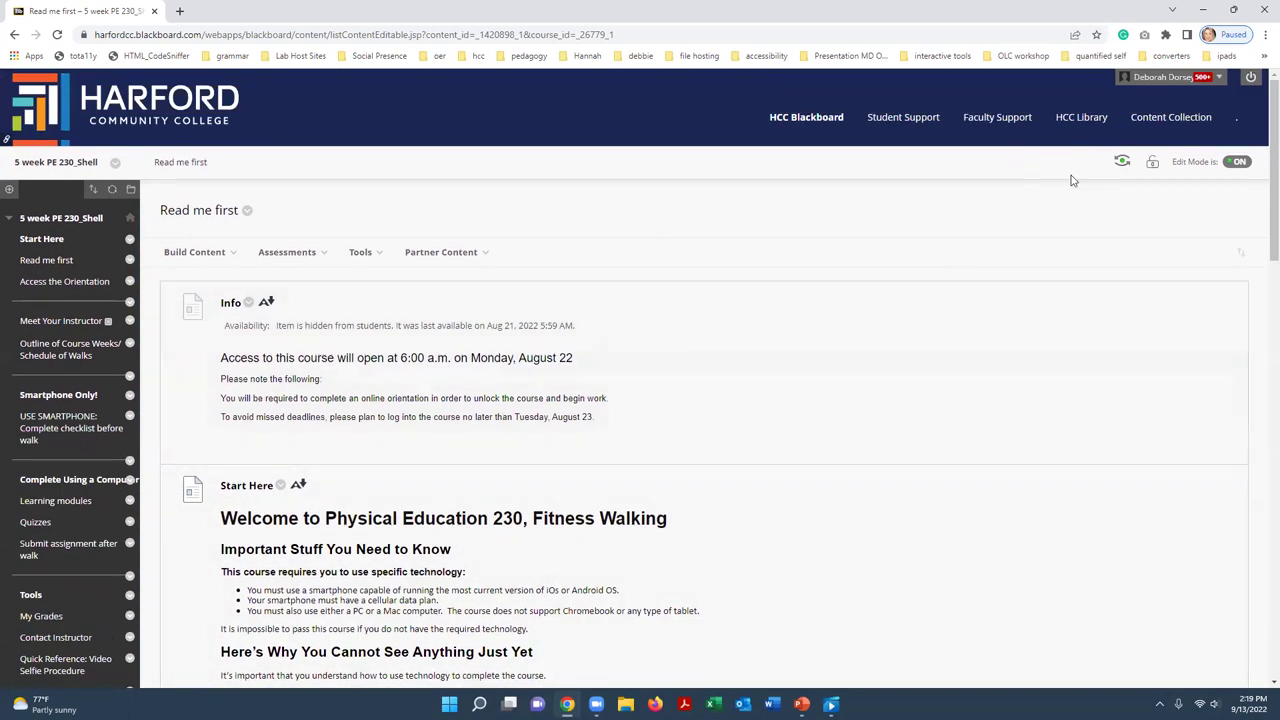
click(1122, 163)
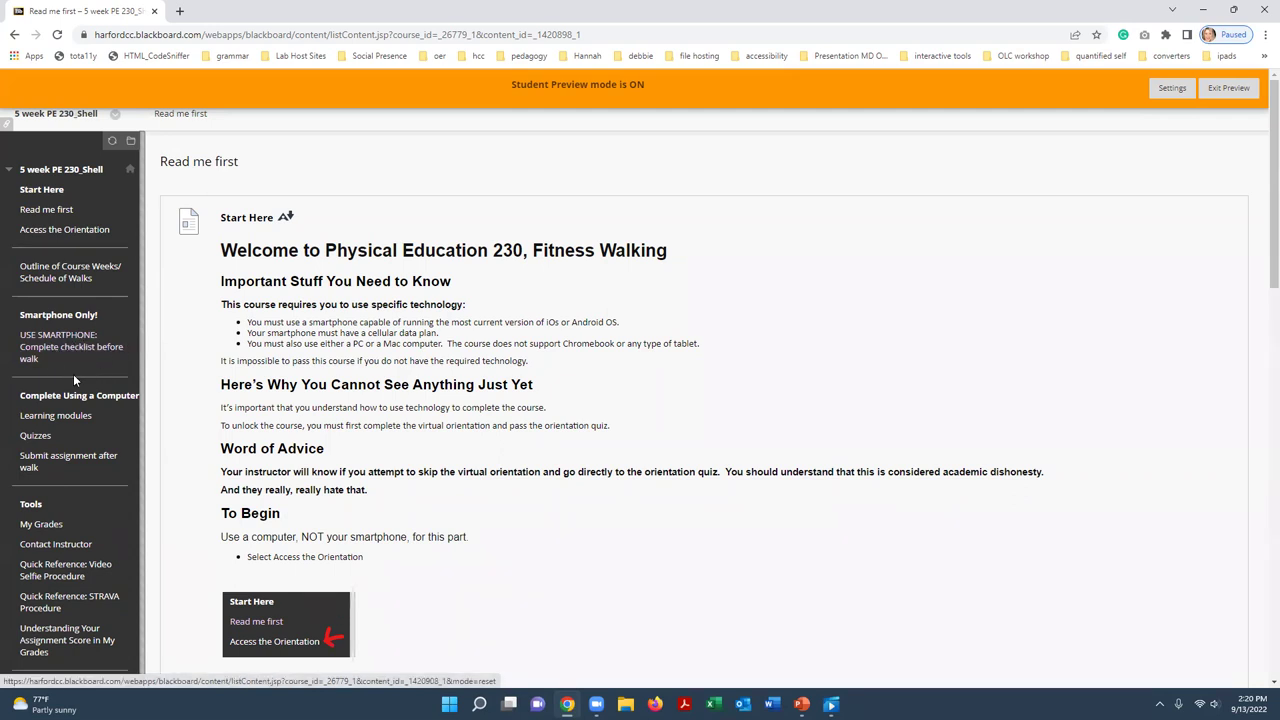
click(57, 231)
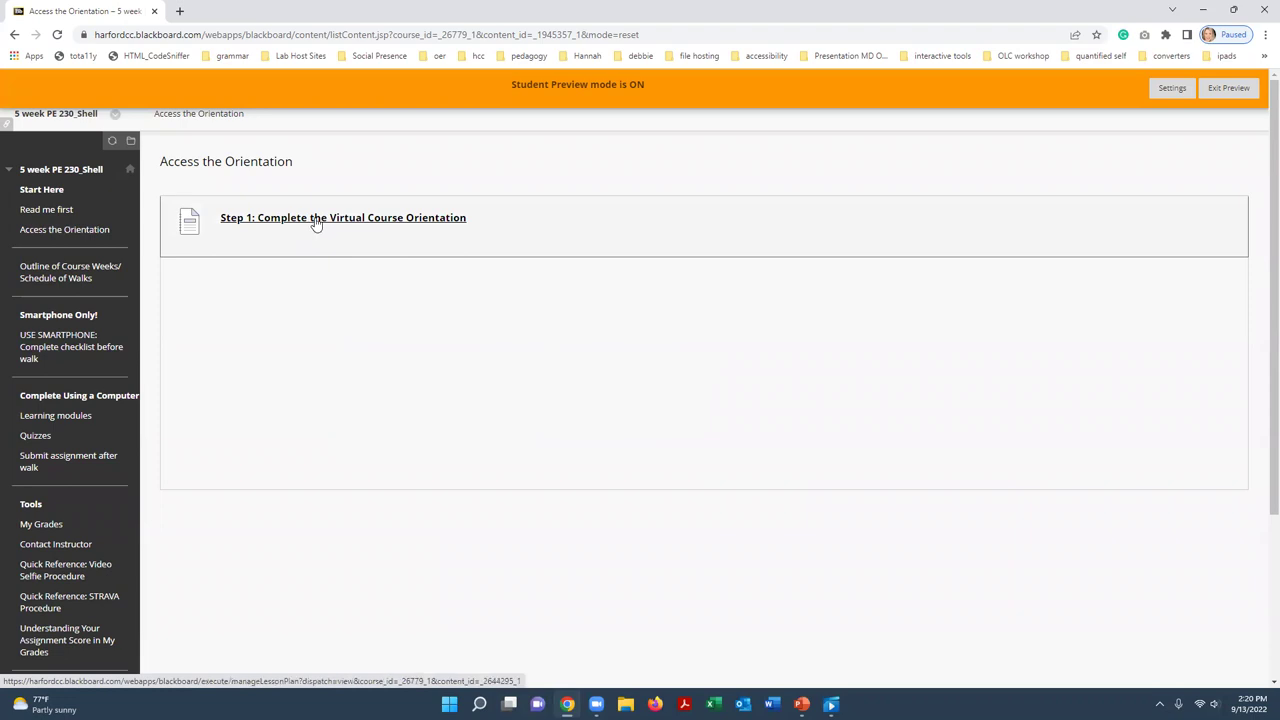
click(1228, 88)
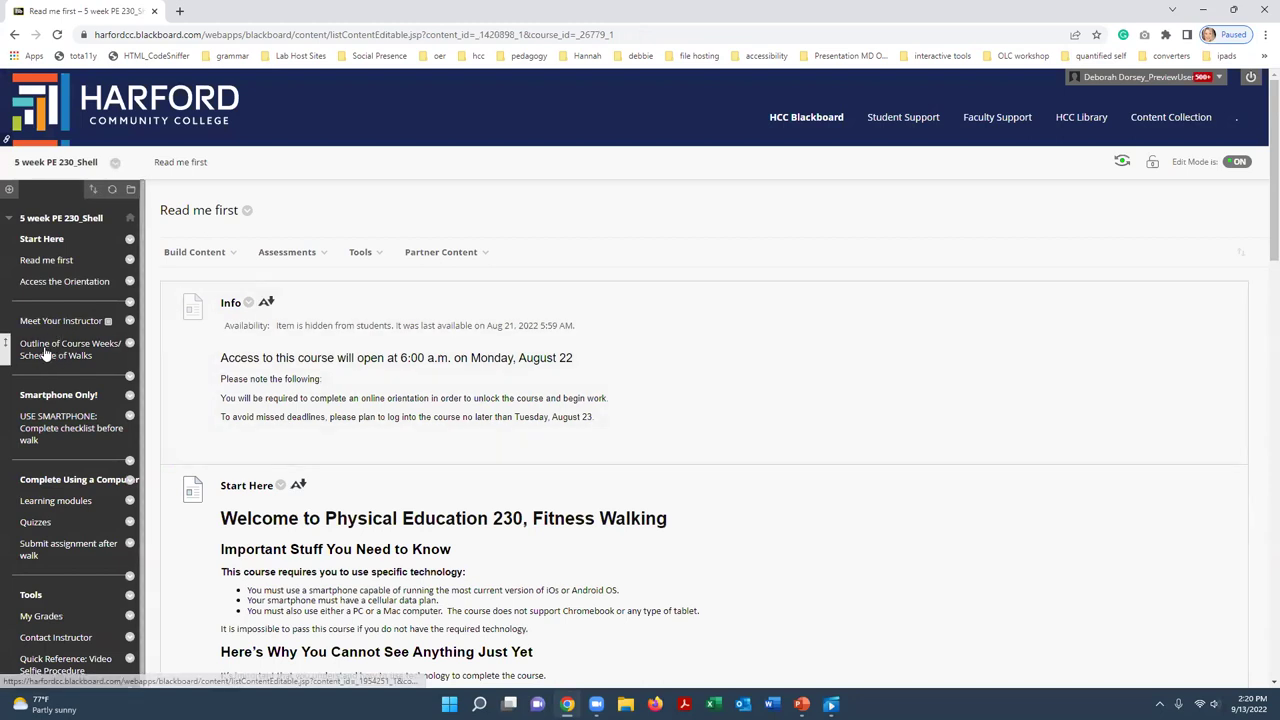
Open the curriculum resources of the Step 1: Complete the Virtual Course Orientation lesson plan from the Access the Orientation page
click(42, 352)
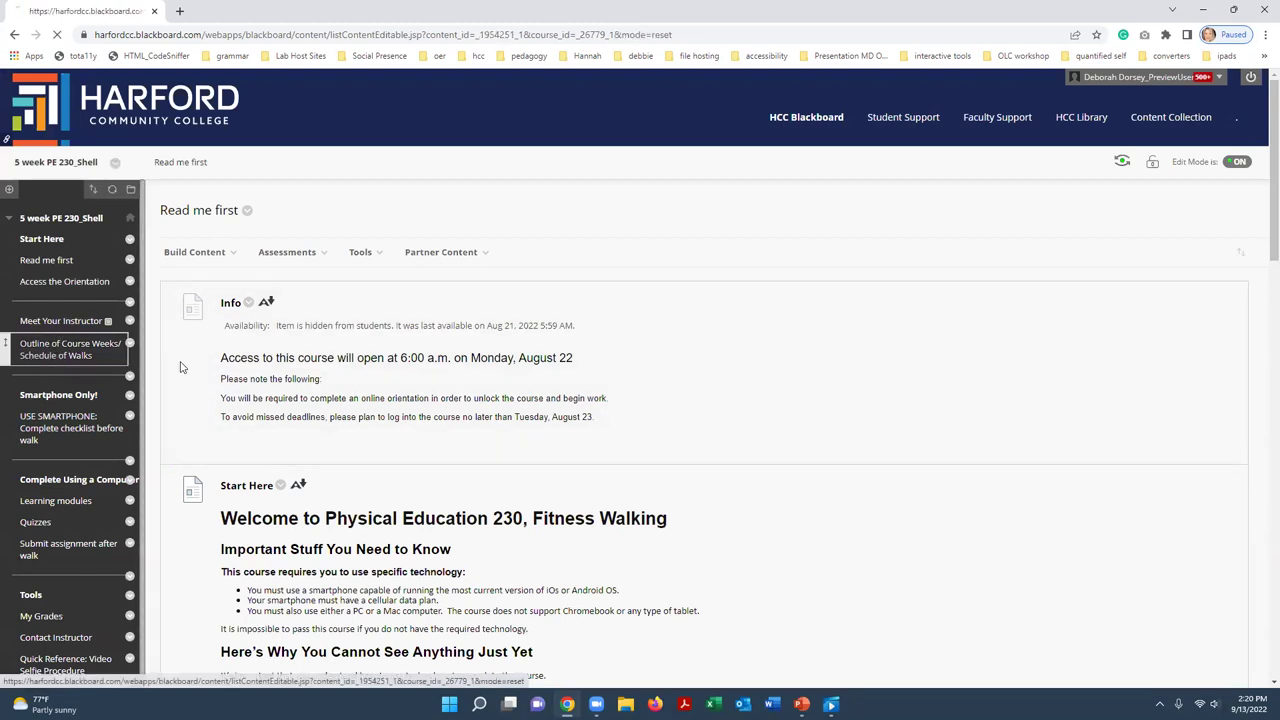
click(49, 285)
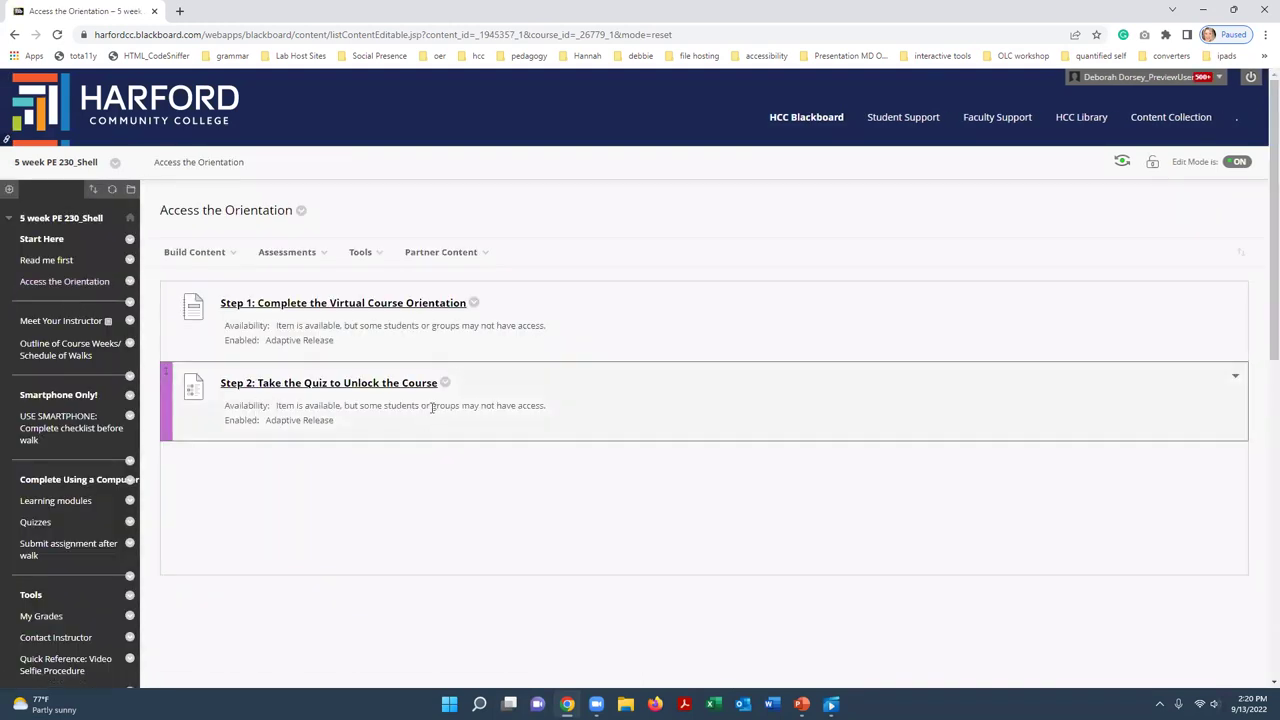
click(318, 304)
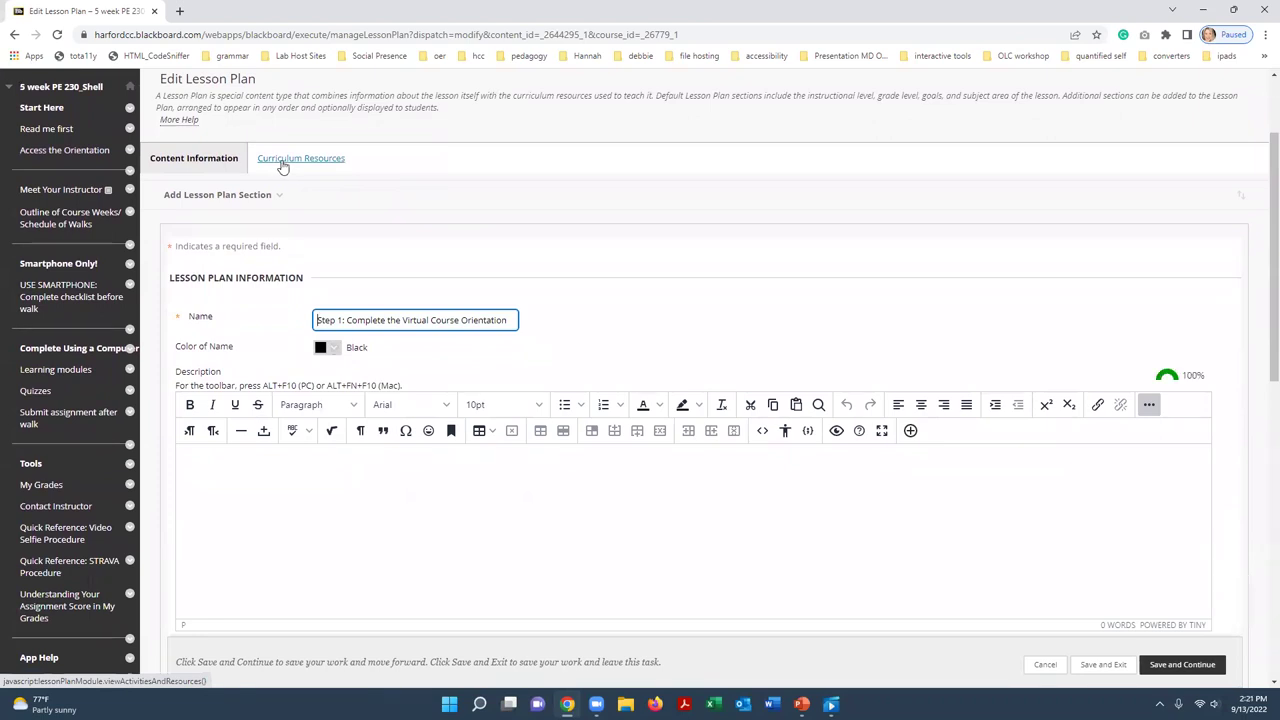
click(290, 160)
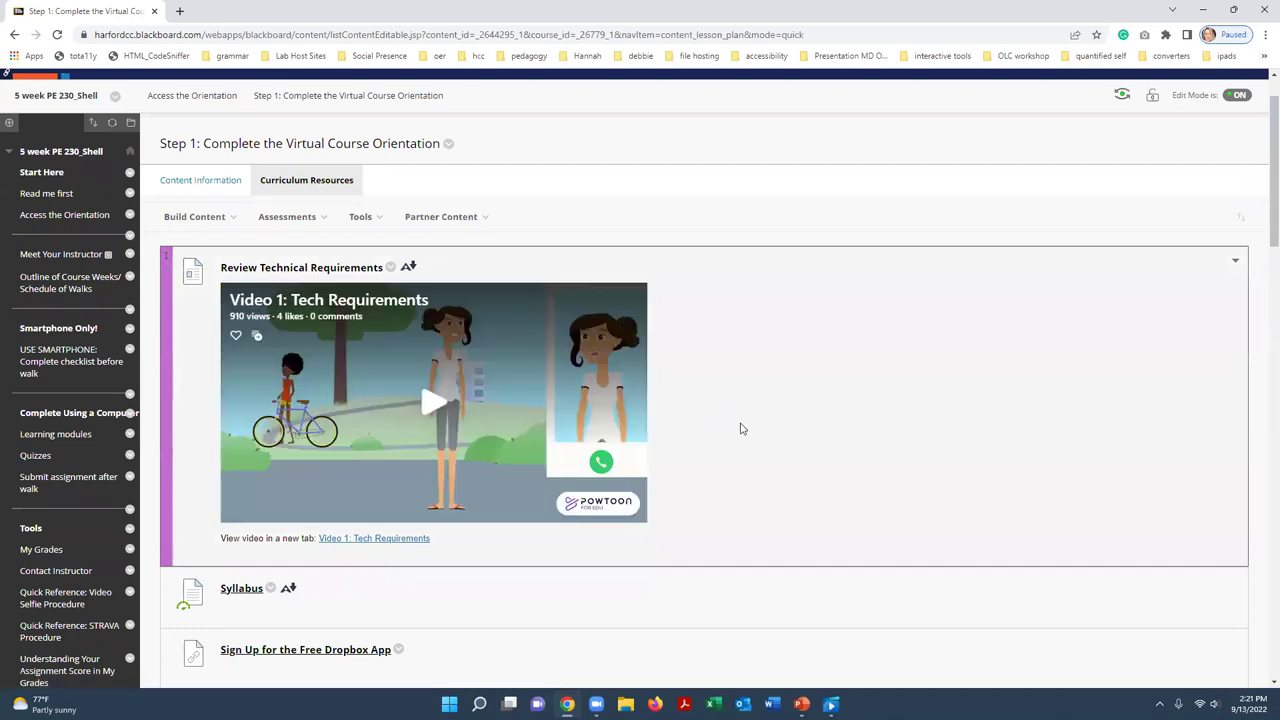
Examine the orientation's items in order, from the technical requirements video to the orientation quiz instructions
scroll(746, 411, down, 1)
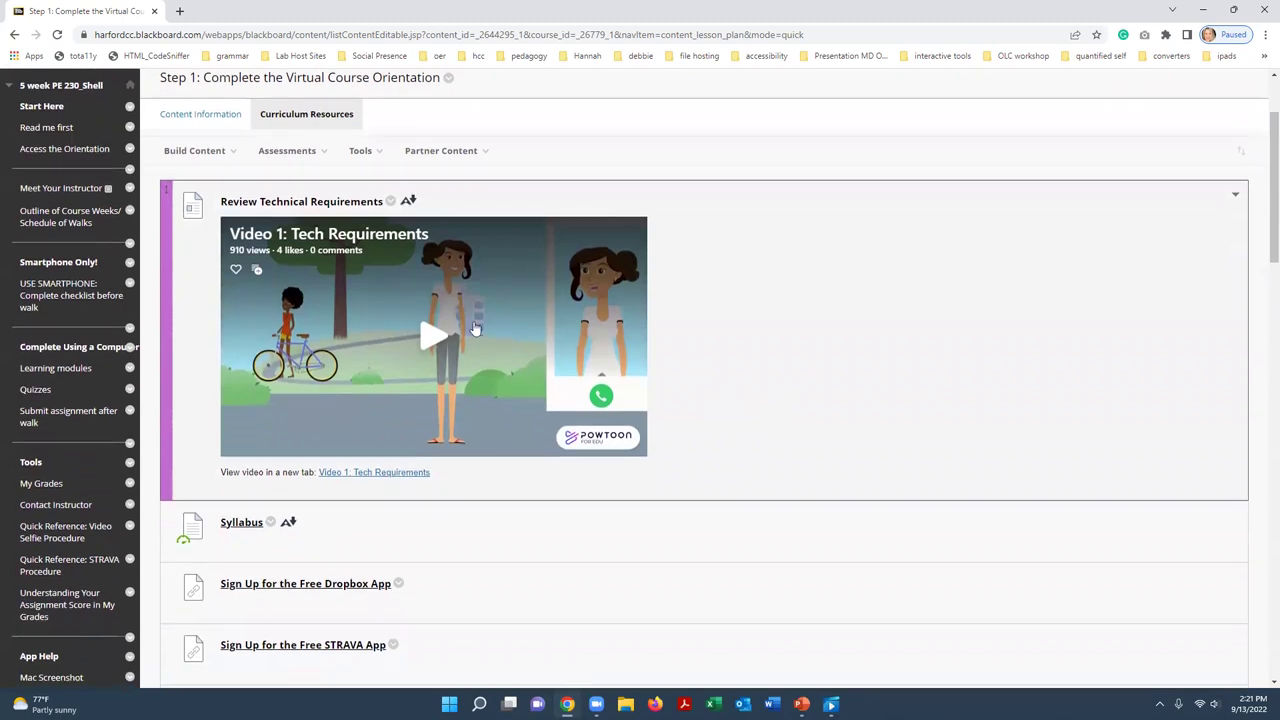
scroll(383, 480, down, 1)
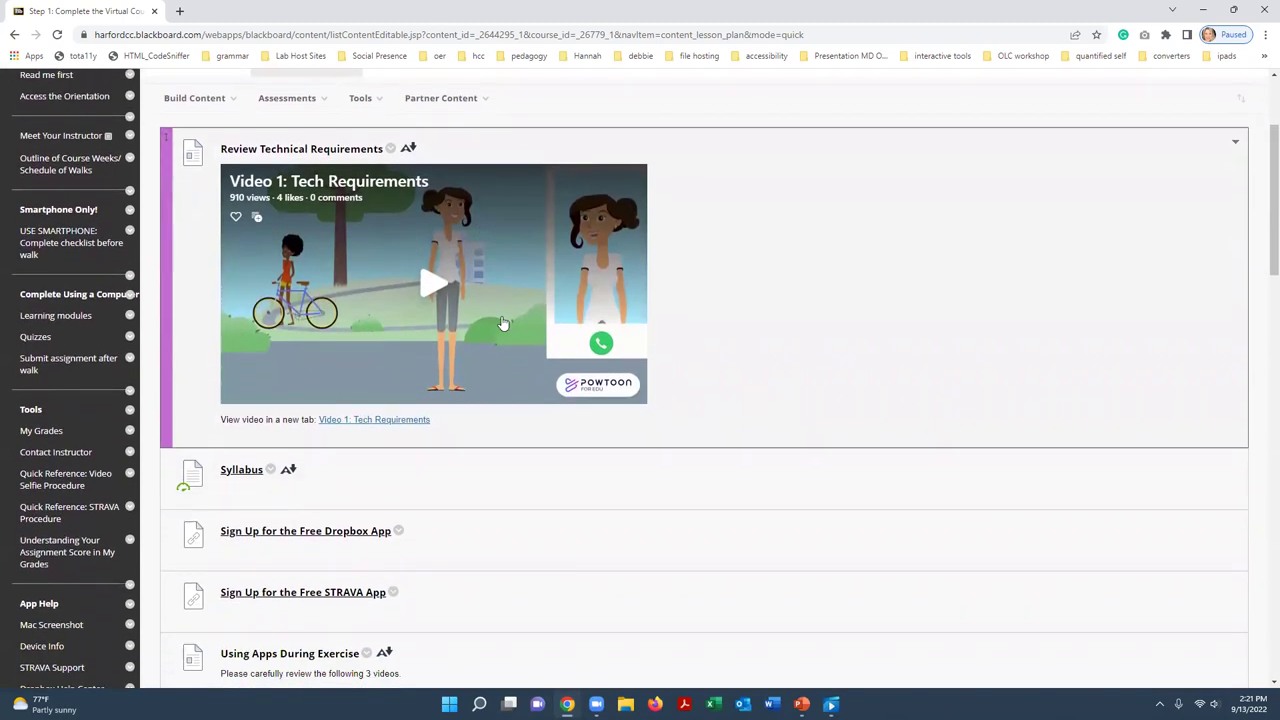
scroll(343, 597, down, 4)
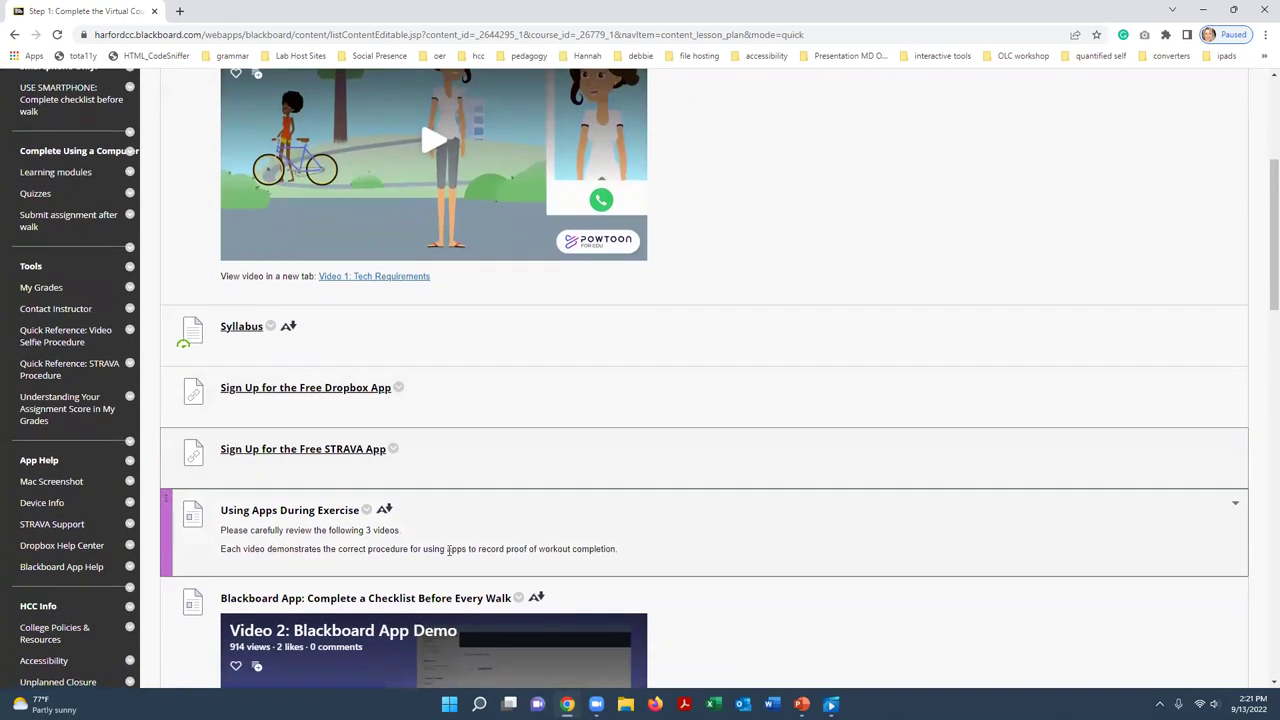
scroll(428, 541, down, 2)
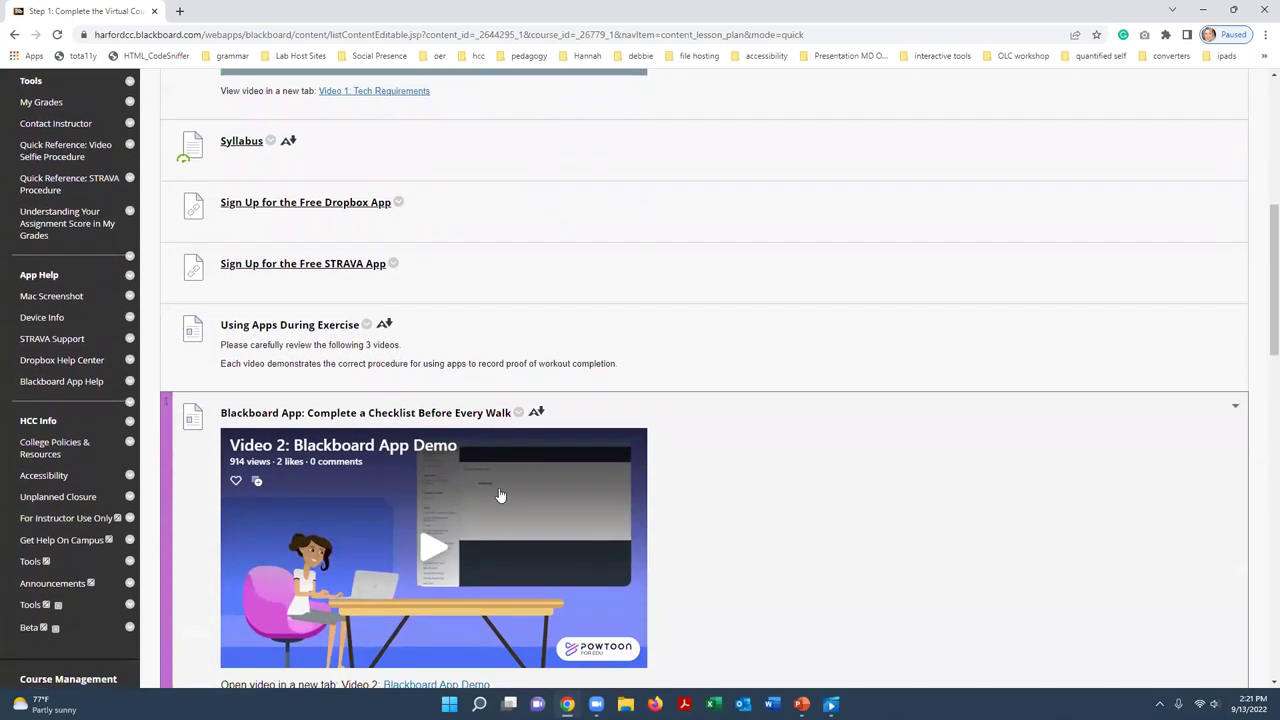
scroll(410, 510, down, 3)
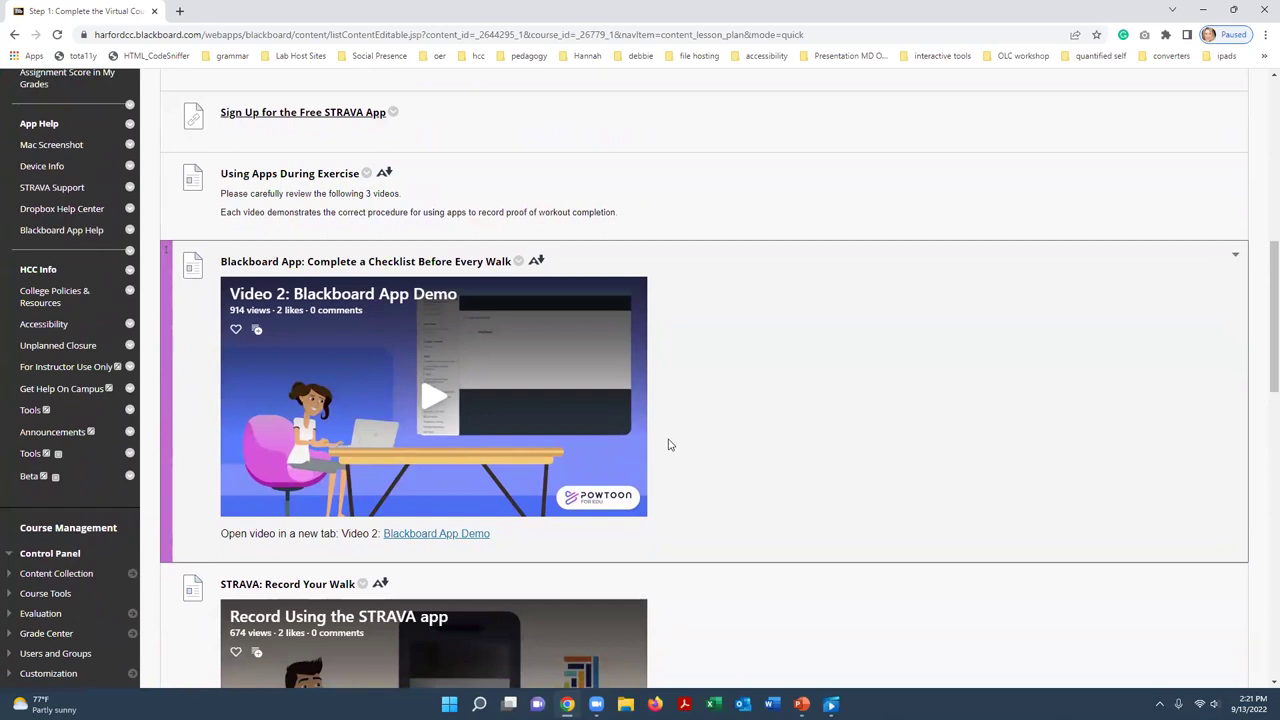
scroll(670, 445, down, 5)
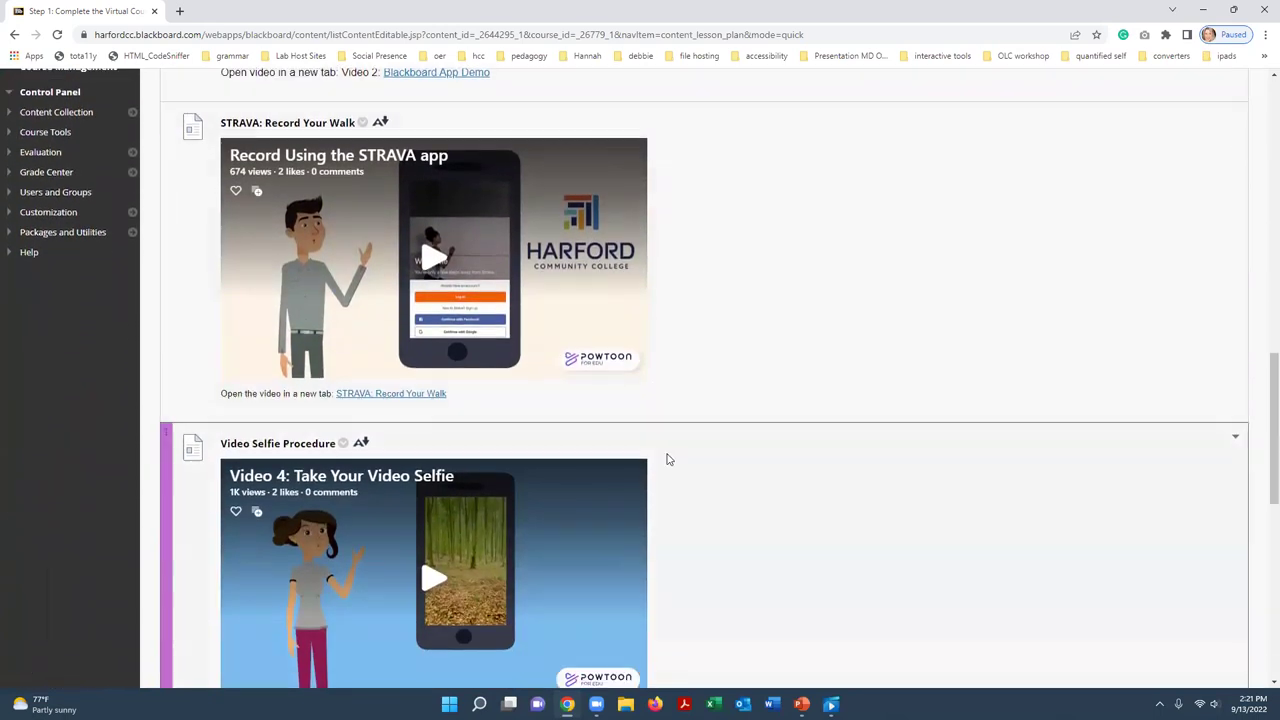
scroll(400, 540, down, 3)
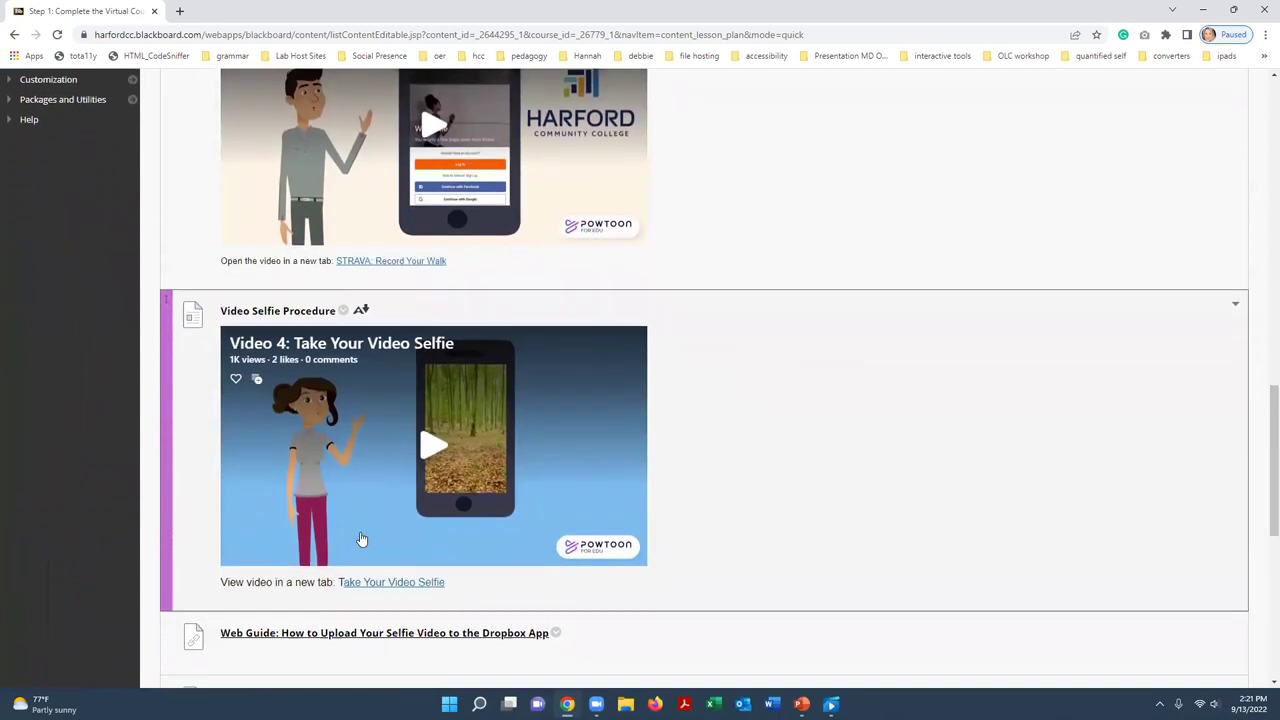
scroll(694, 420, down, 2)
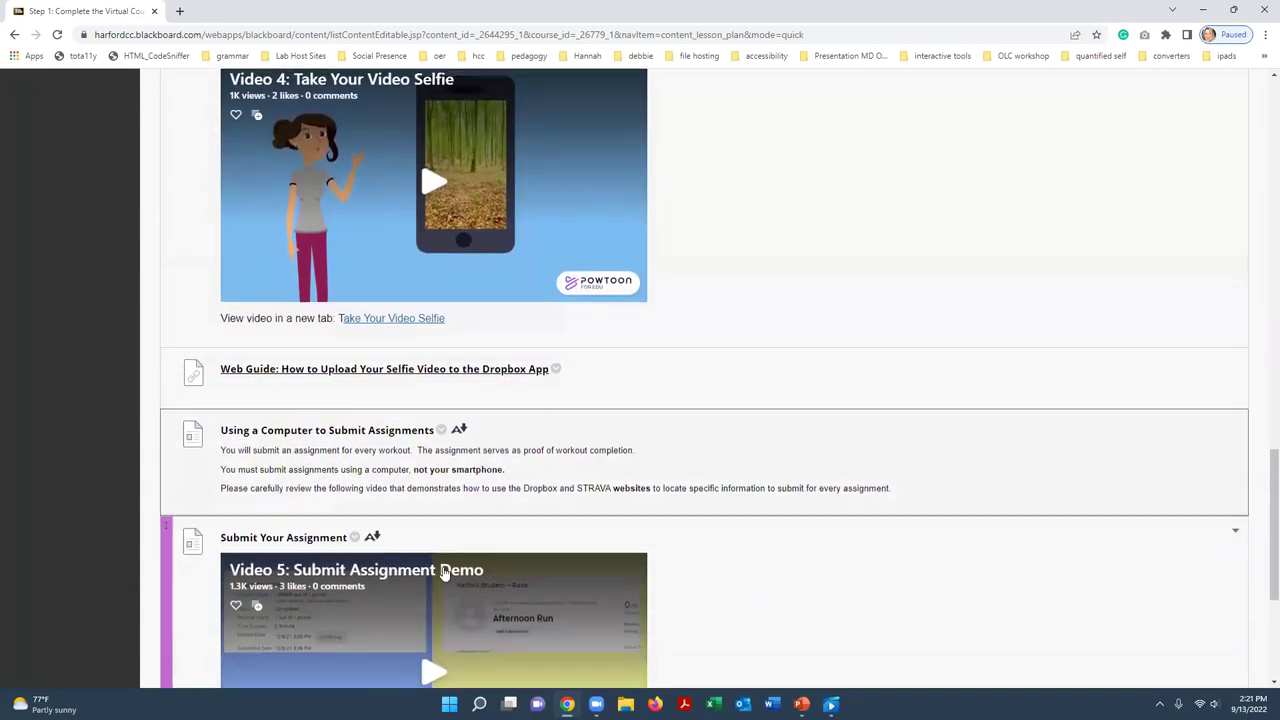
scroll(650, 445, down, 1)
scroll(674, 459, down, 2)
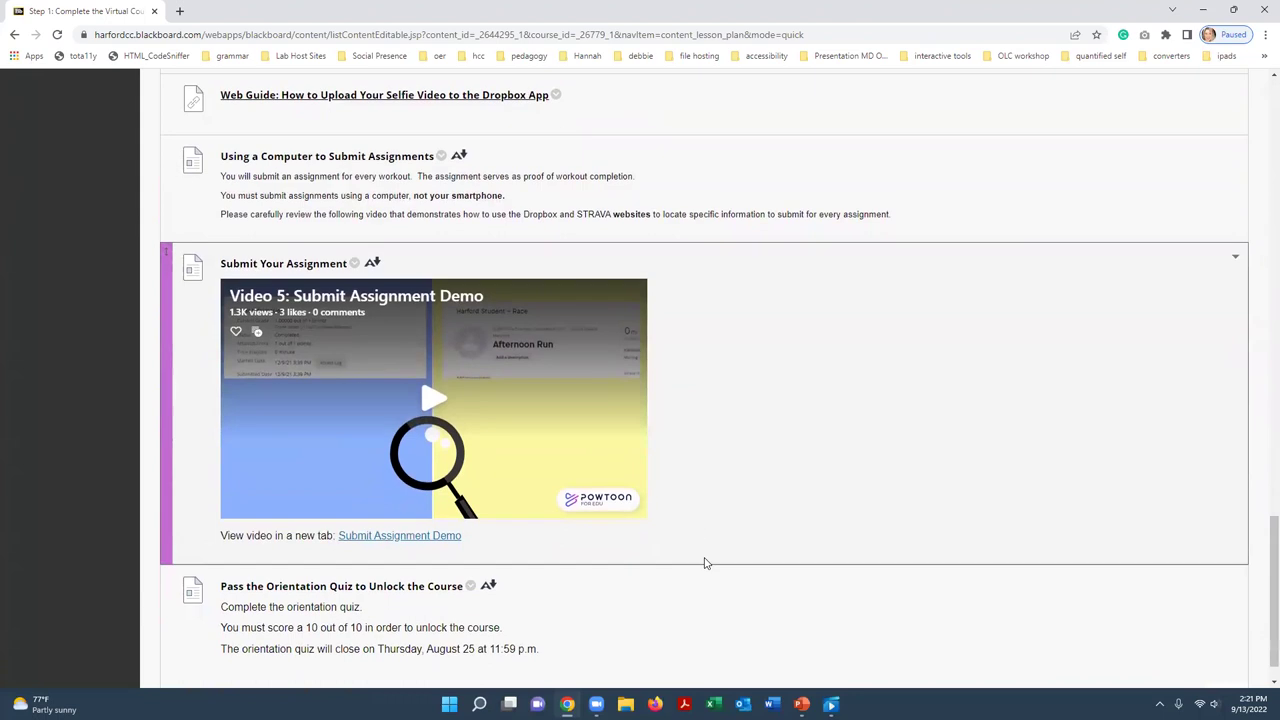
scroll(711, 437, up, 10)
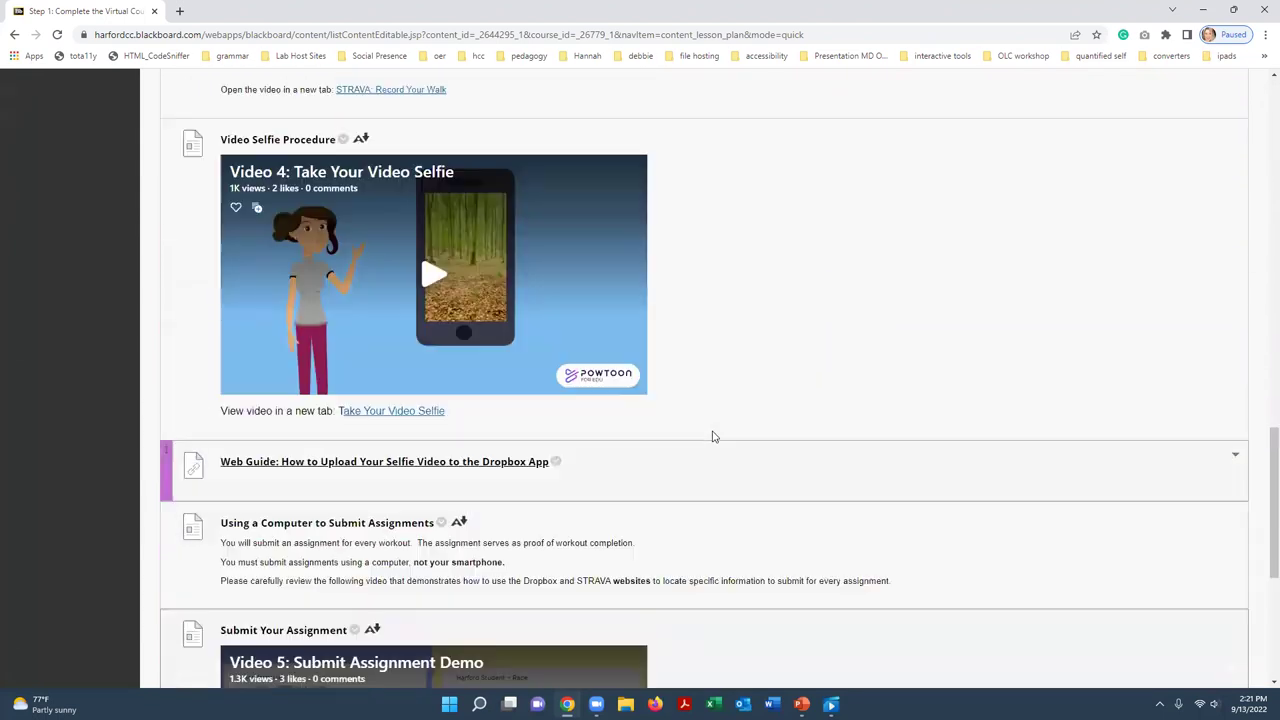
scroll(521, 298, up, 6)
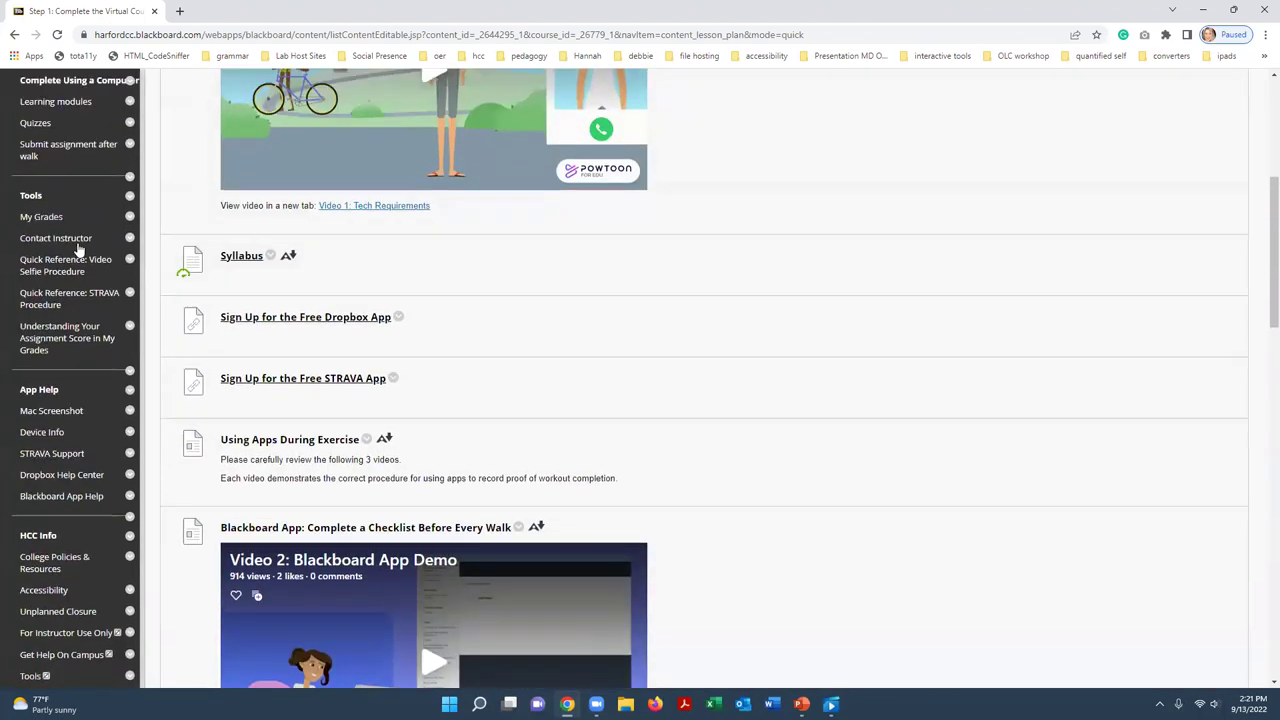
scroll(135, 222, up, 2)
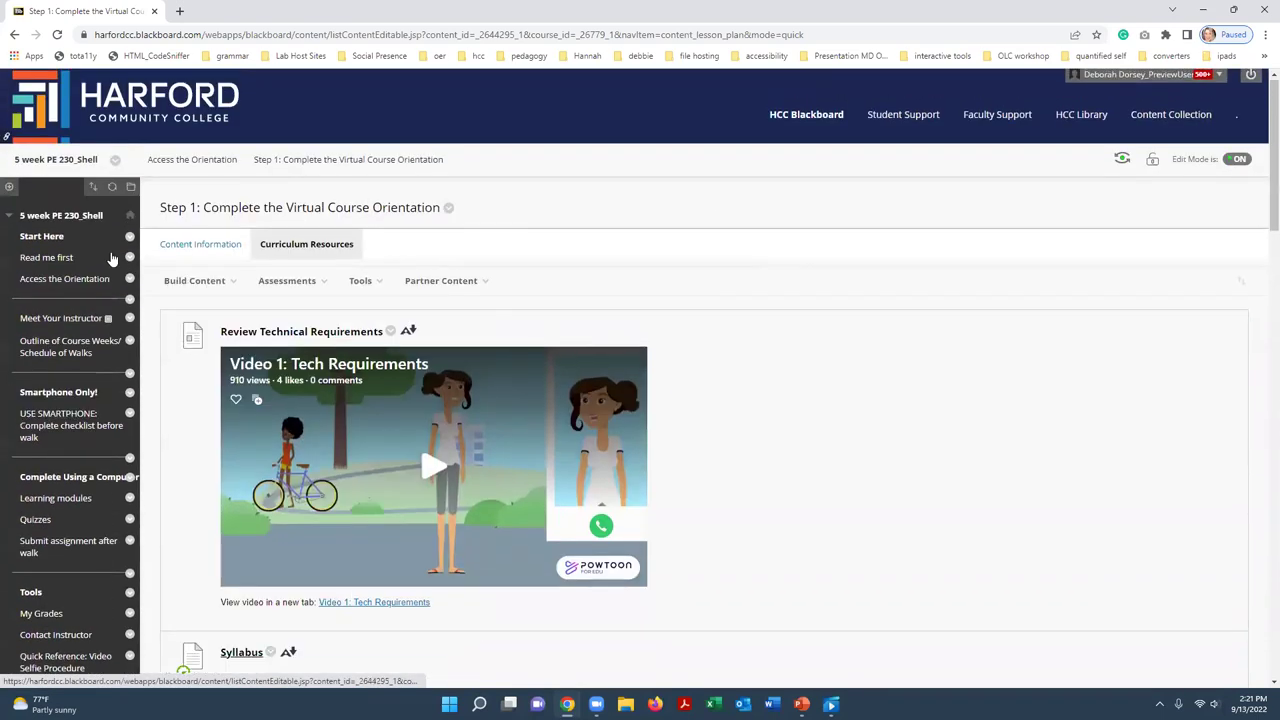
Remove the Display After date restriction from the Adaptive Release settings of Step 1: Complete the Virtual Course Orientation
click(43, 282)
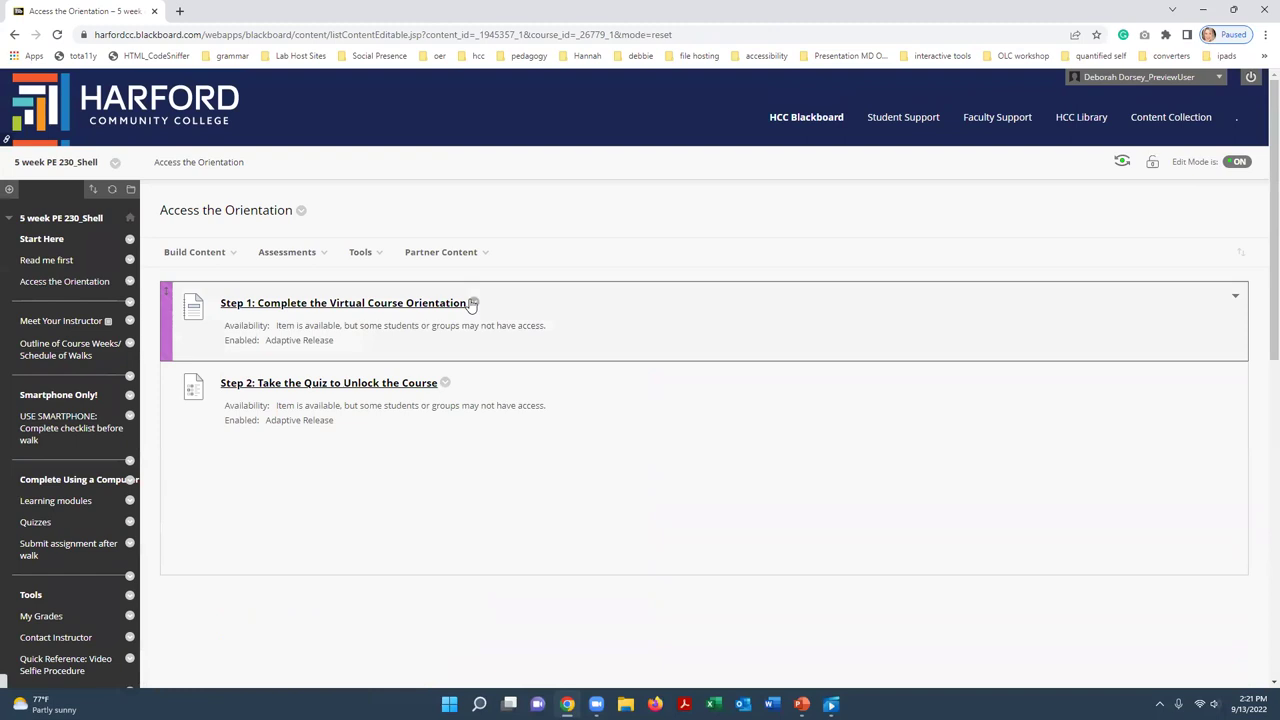
click(473, 302)
click(512, 388)
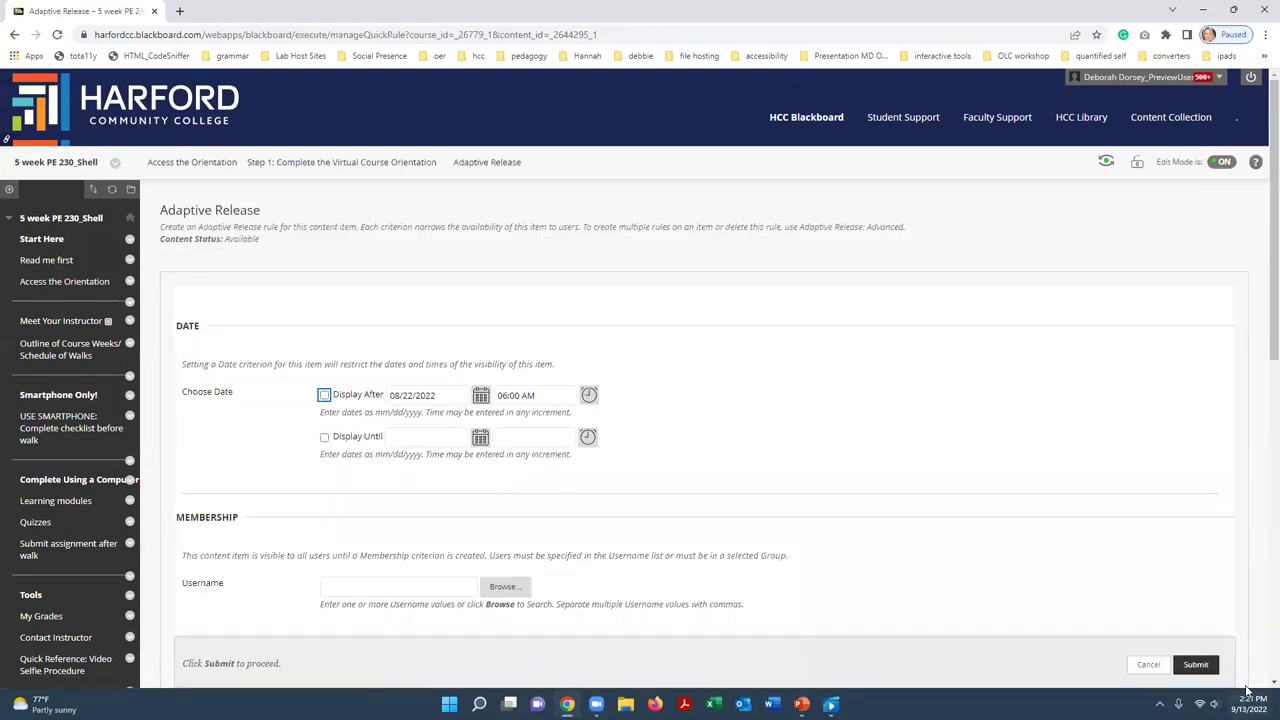
click(1195, 665)
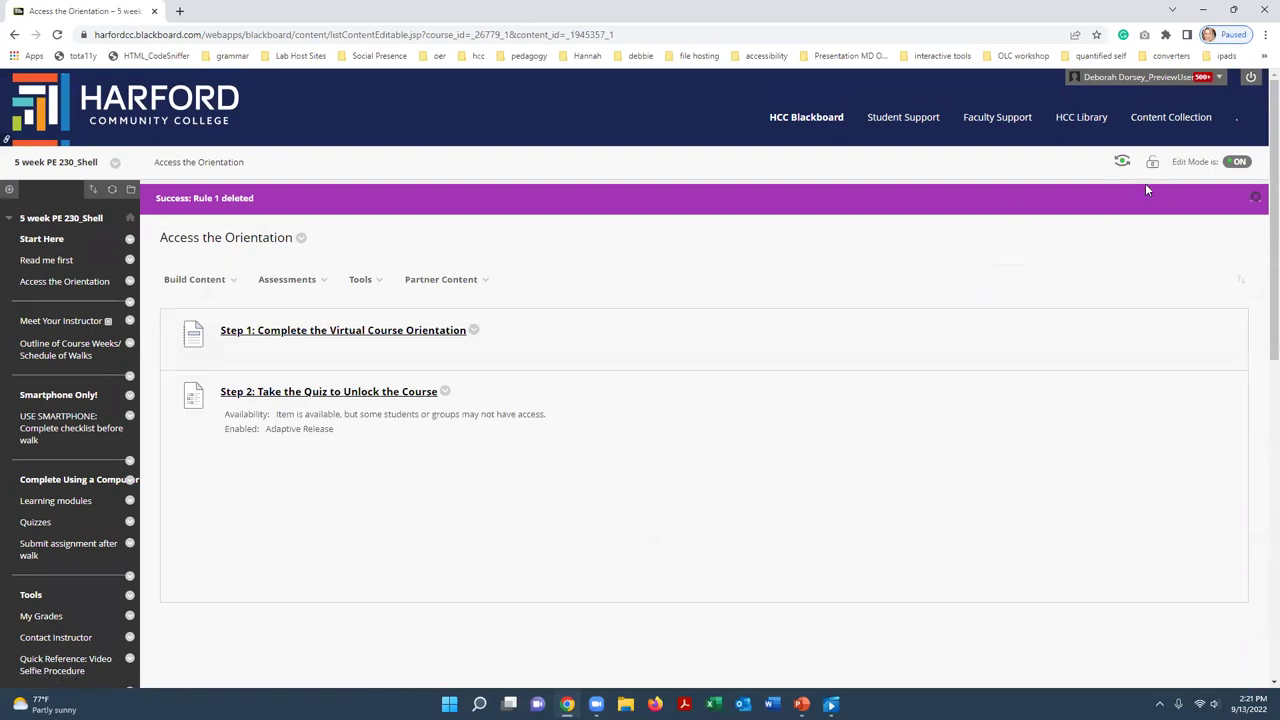
Enter student preview mode and open Step 1: Complete the Virtual Course Orientation from the Access the Orientation page
click(1122, 164)
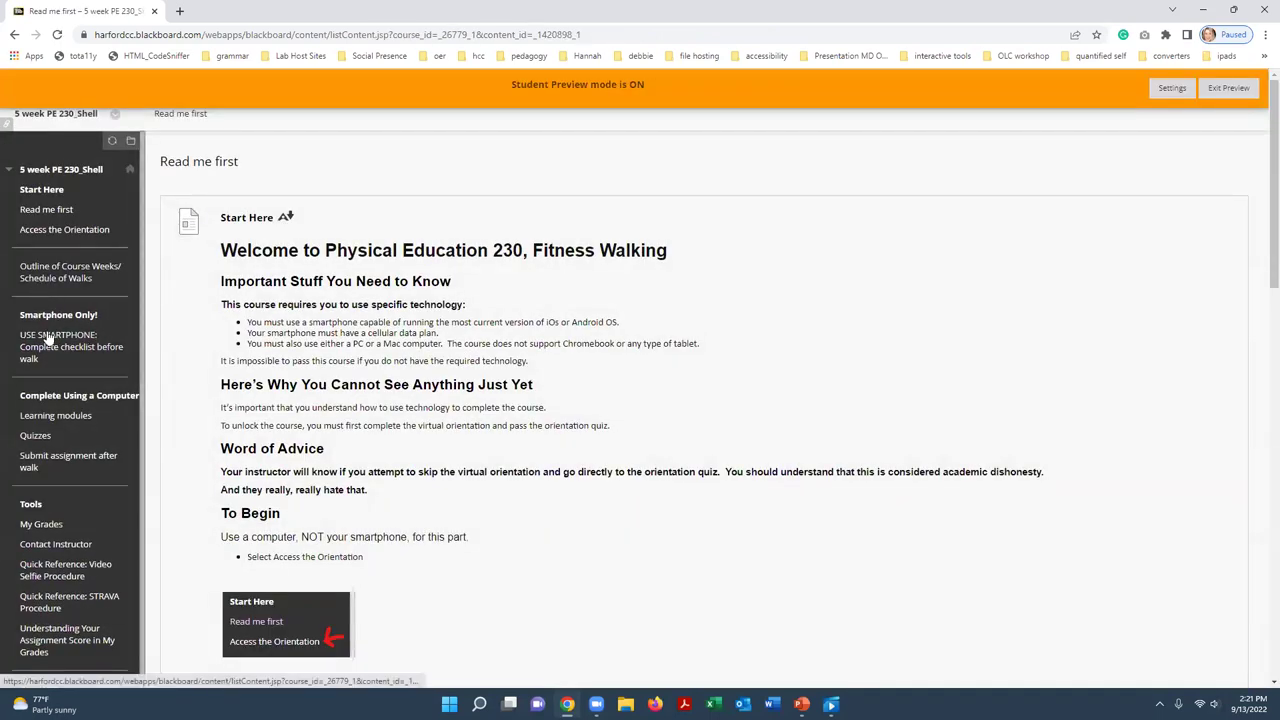
click(47, 231)
click(266, 222)
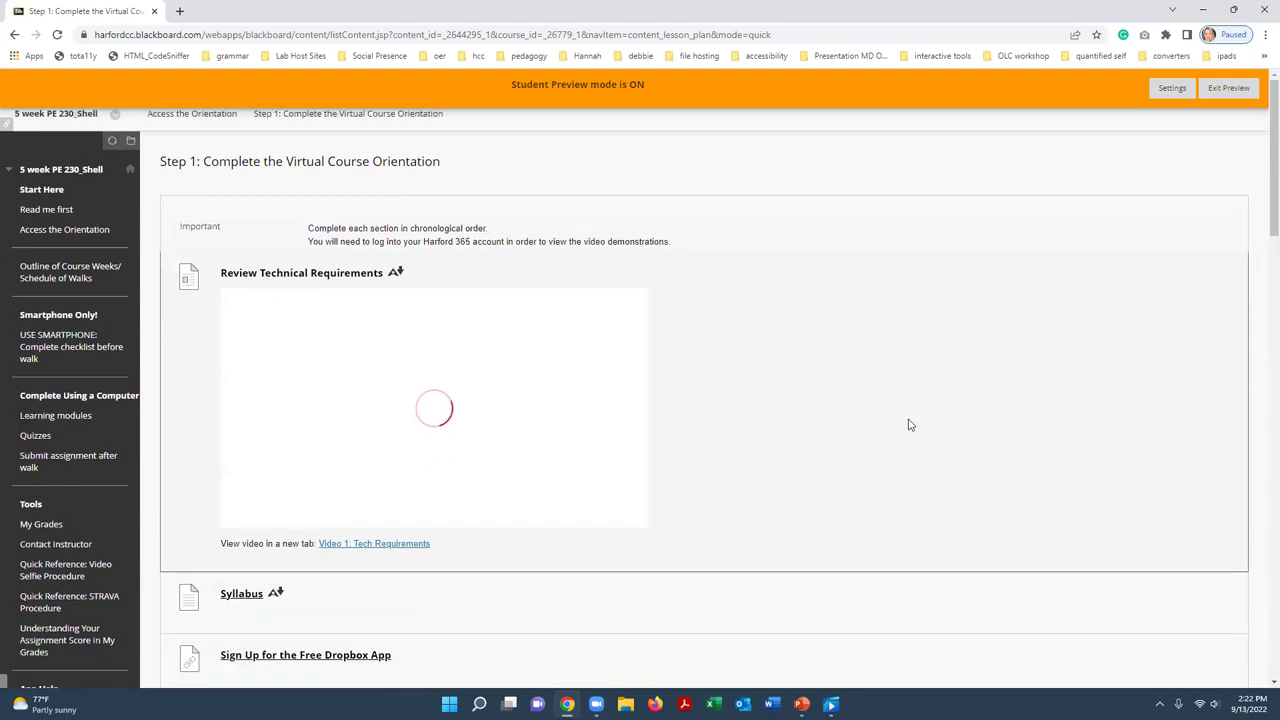
Examine the Step 1 orientation page as a student, including the Important note, app sign-up links and demonstration videos
scroll(843, 415, down, 5)
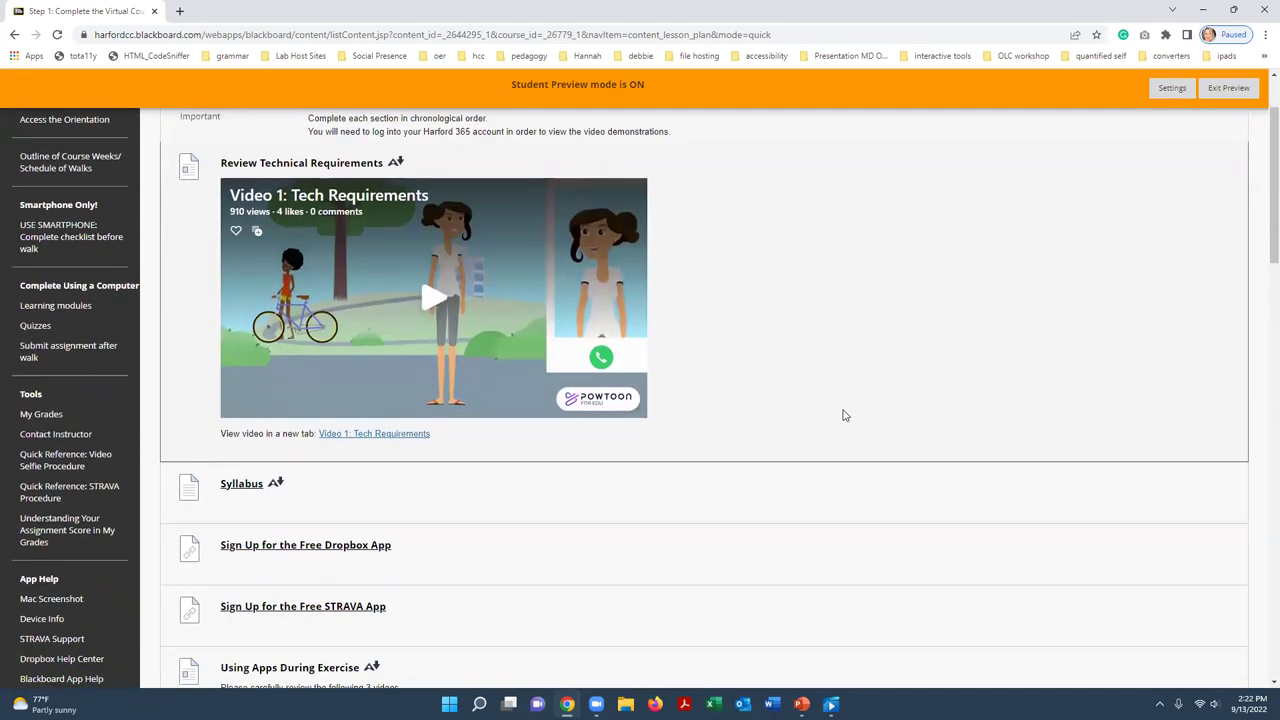
scroll(843, 415, up, 5)
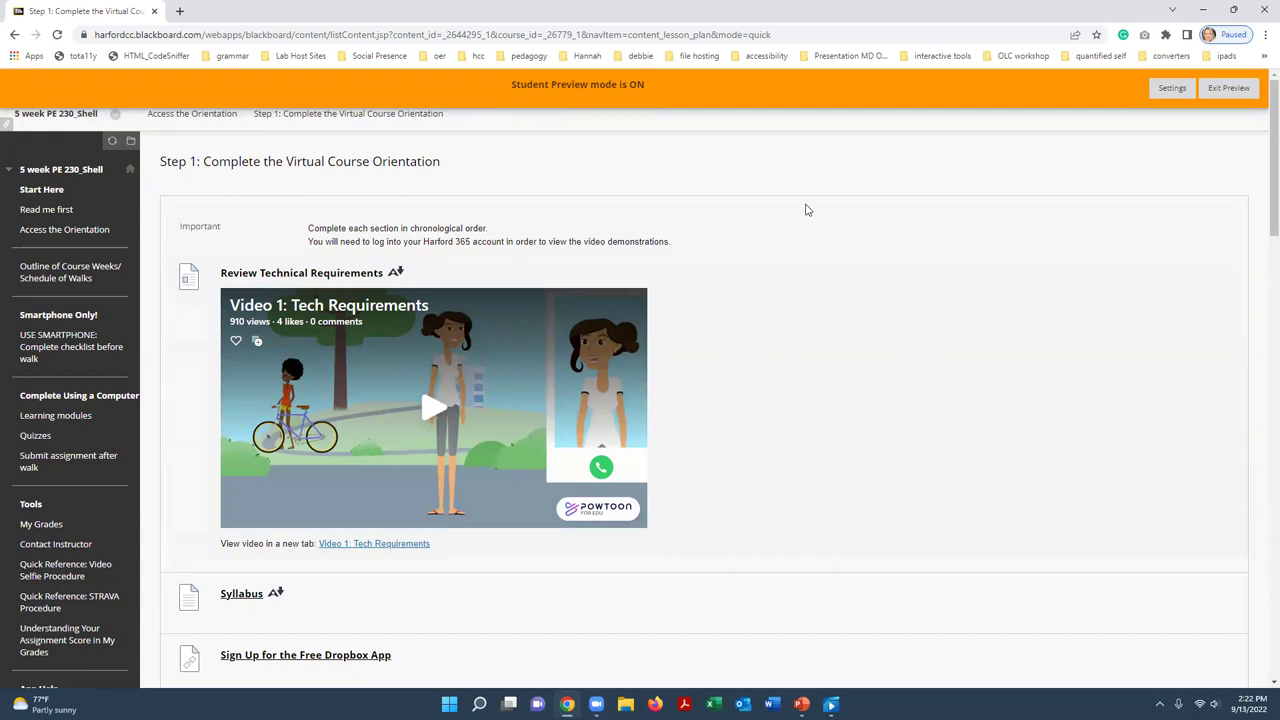
scroll(802, 230, down, 1)
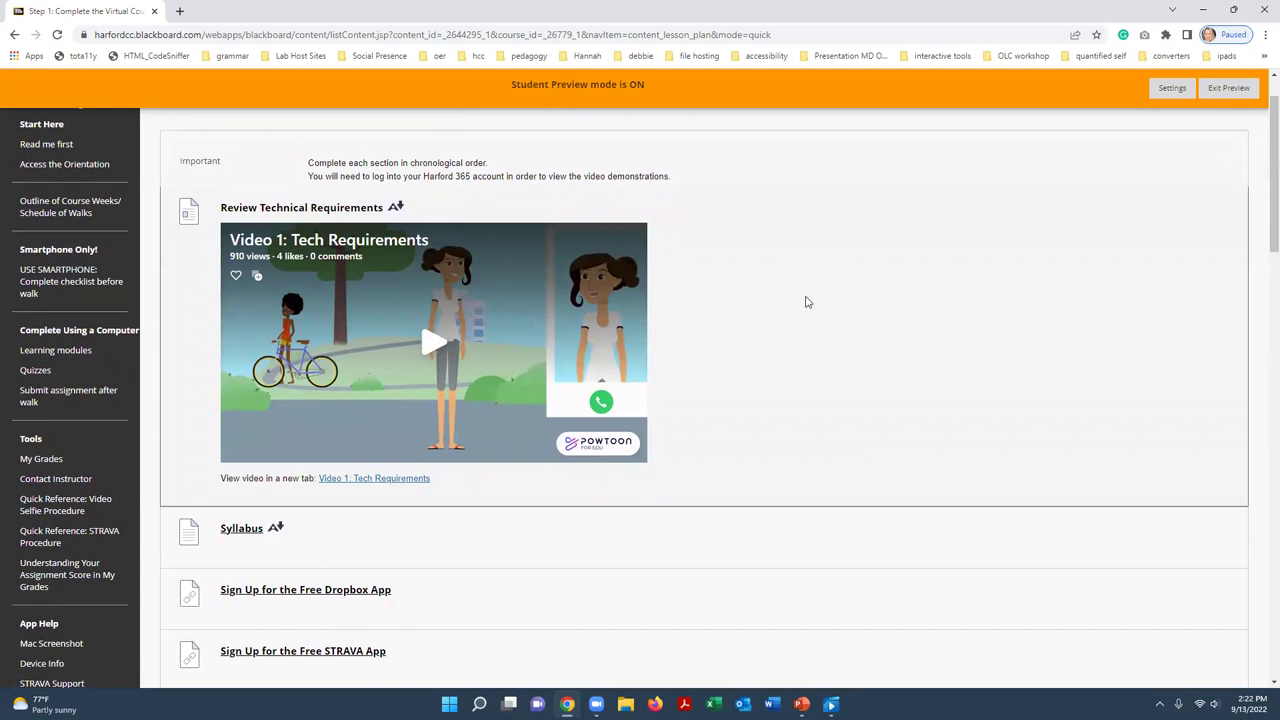
scroll(868, 282, down, 5)
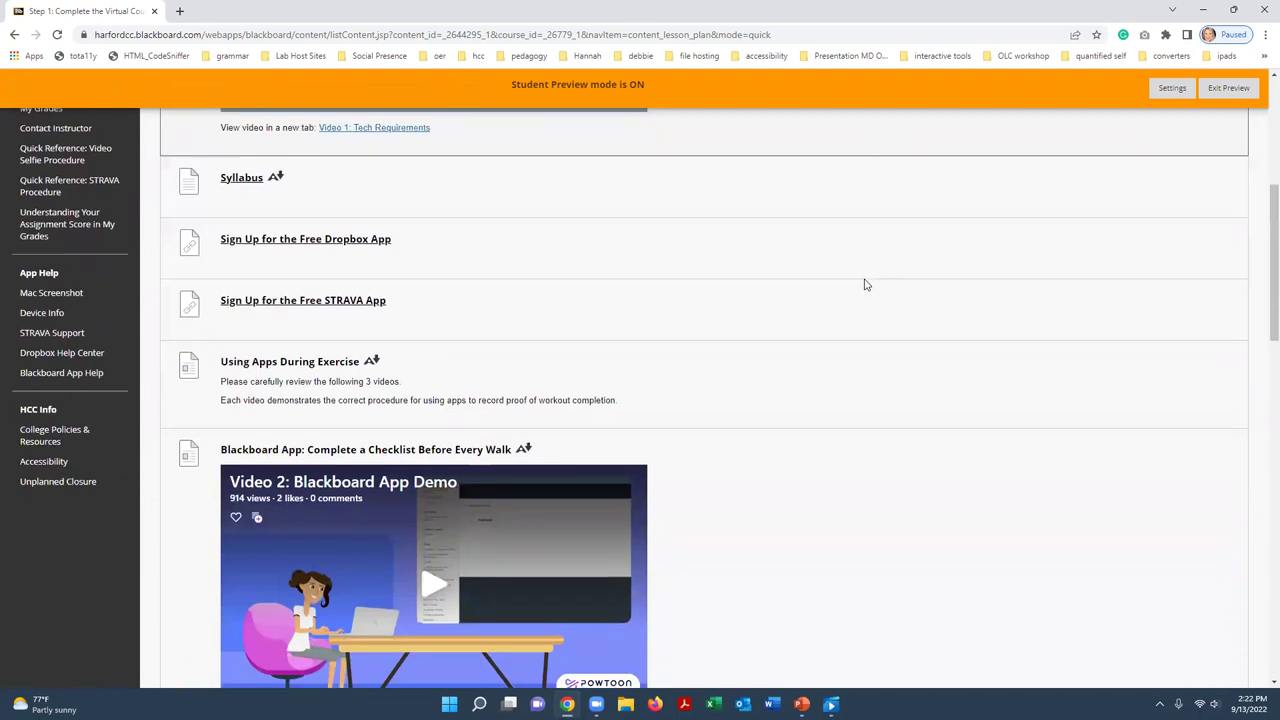
scroll(866, 285, down, 9)
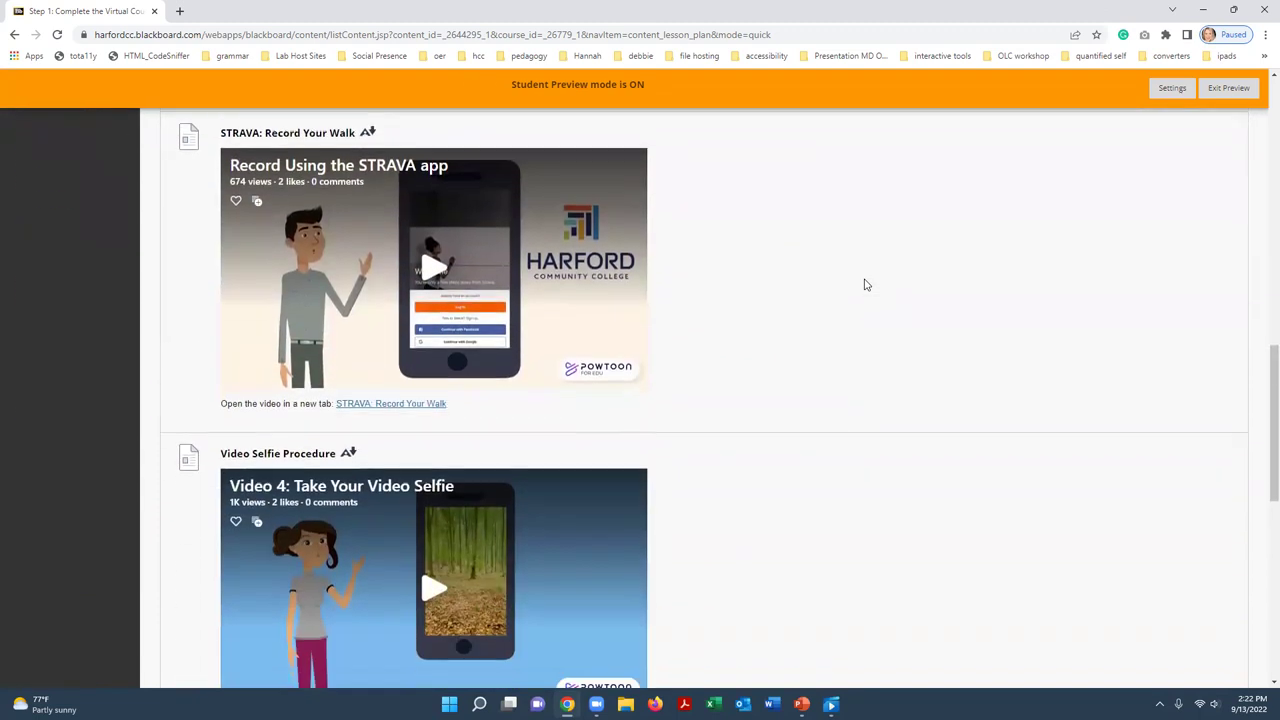
scroll(866, 285, down, 8)
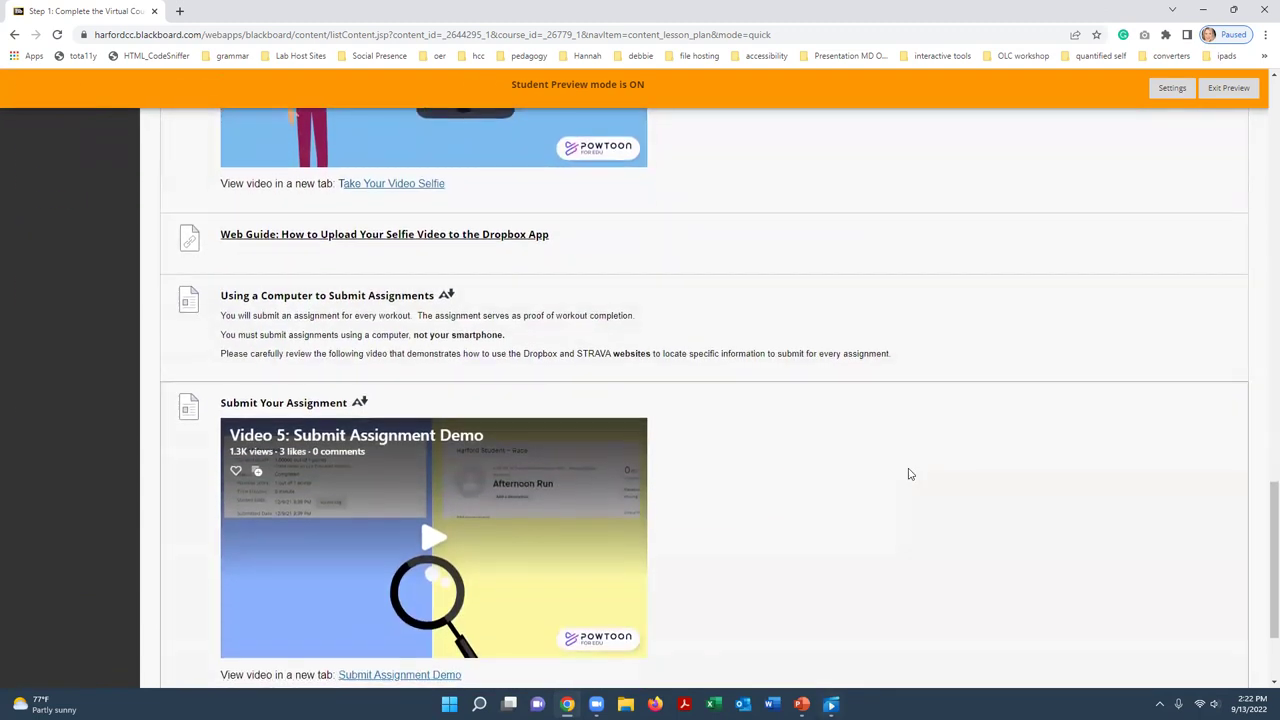
scroll(907, 446, down, 2)
scroll(907, 446, up, 6)
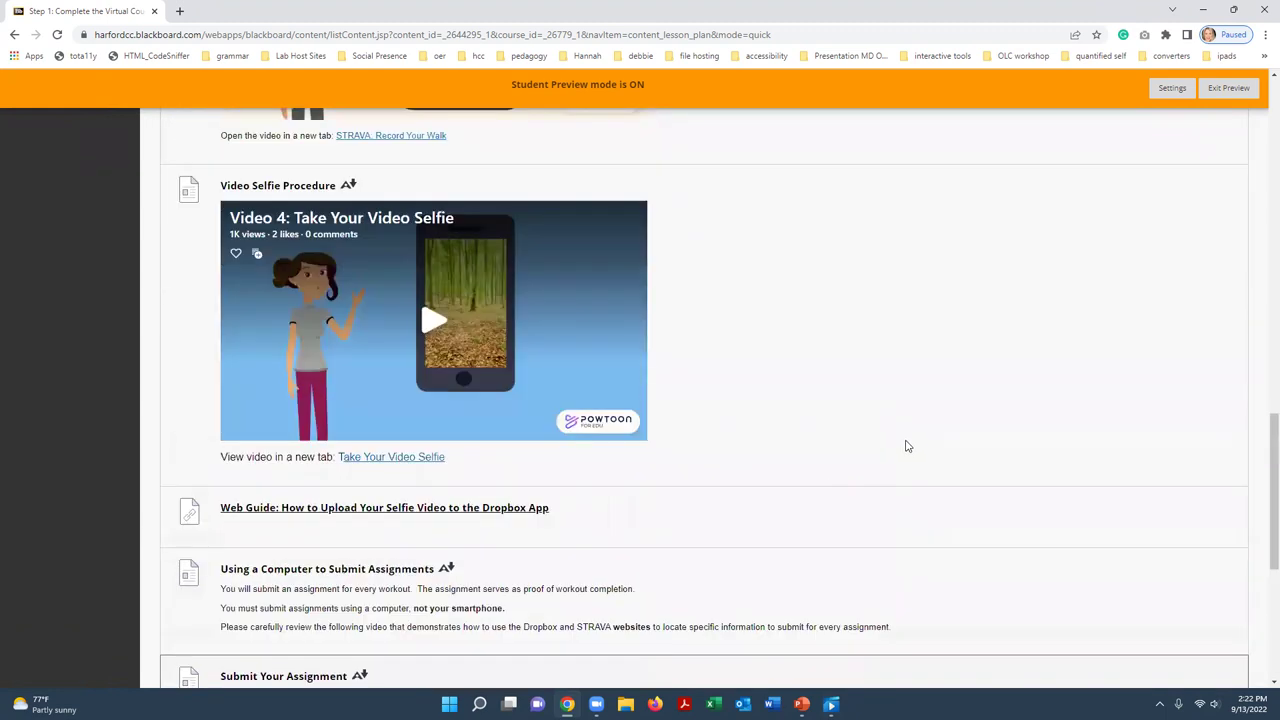
scroll(907, 446, up, 20)
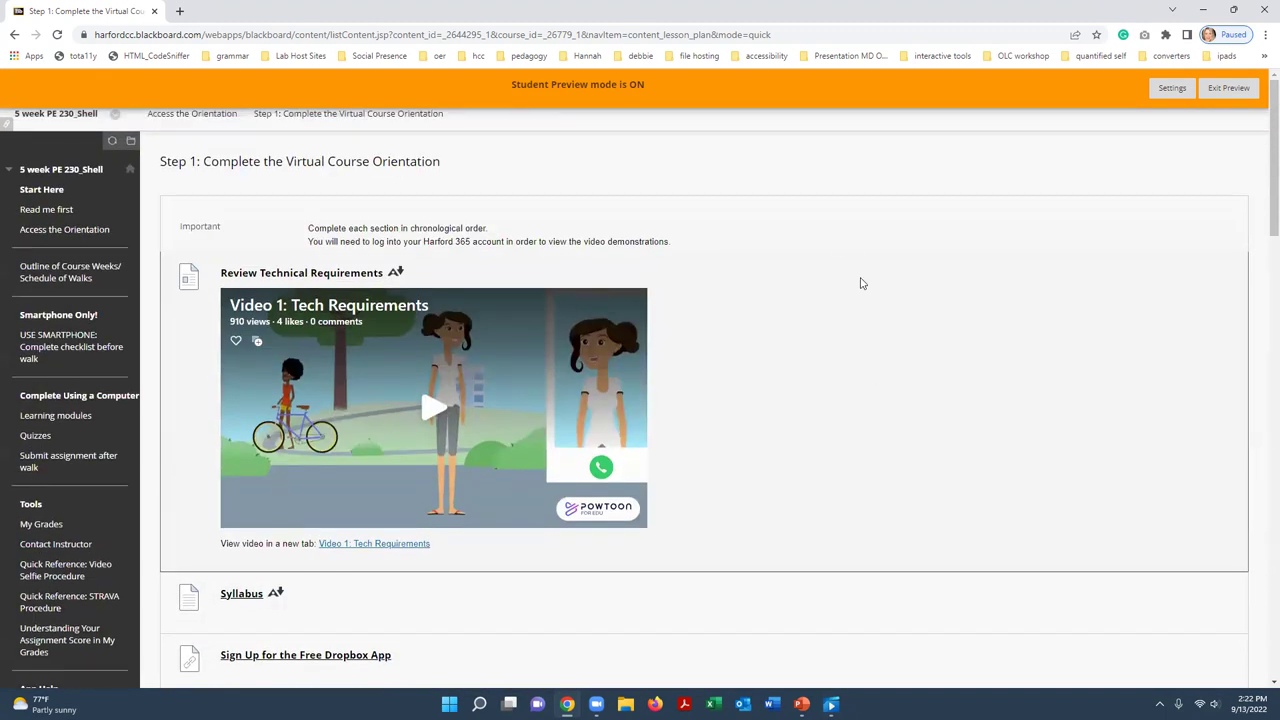
Review the student view of Step 1 from the technical requirements video through the app demonstration videos to the orientation quiz instructions
scroll(855, 283, down, 15)
scroll(877, 323, down, 2)
scroll(877, 323, up, 17)
scroll(746, 306, down, 3)
scroll(749, 302, down, 10)
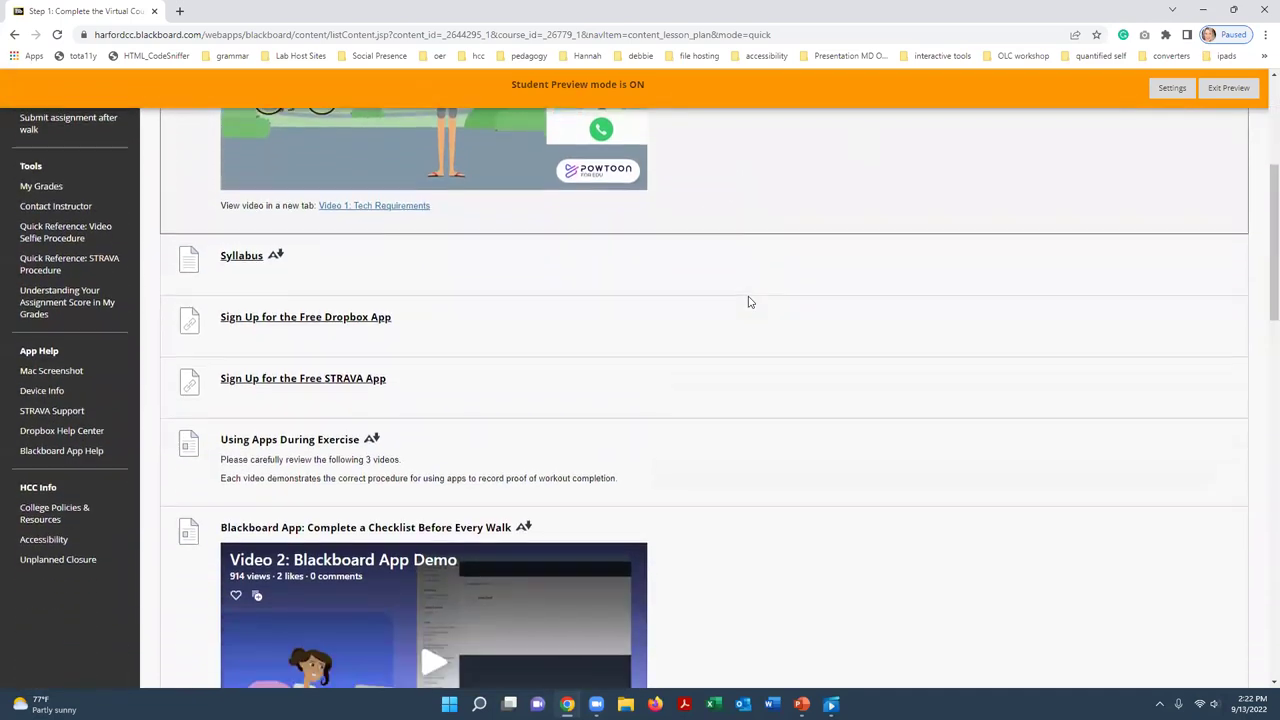
scroll(750, 303, down, 10)
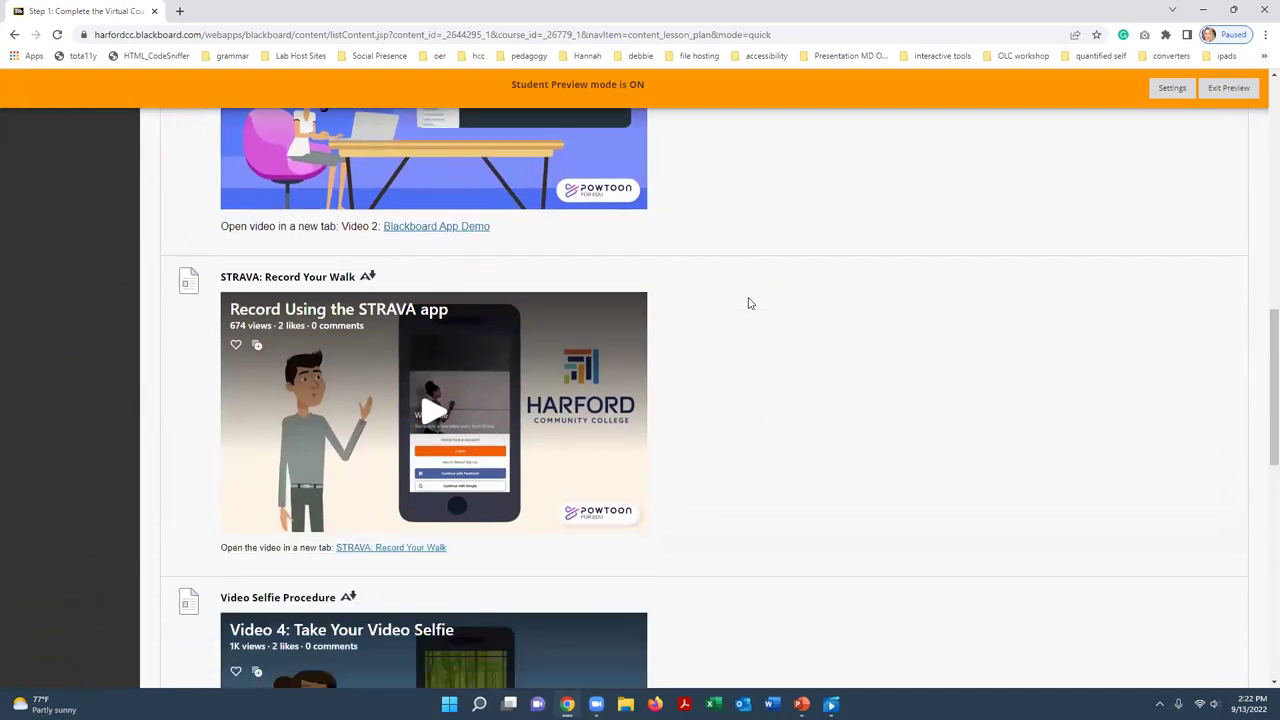
scroll(750, 303, down, 5)
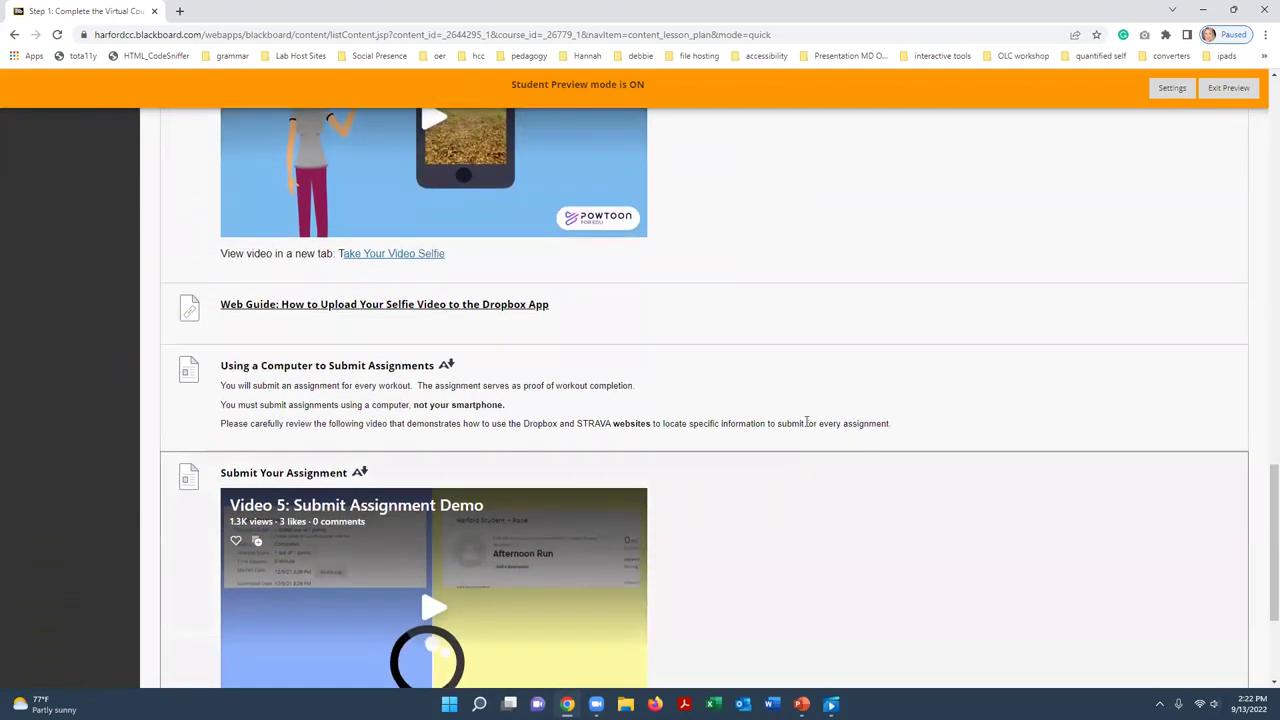
scroll(790, 374, up, 10)
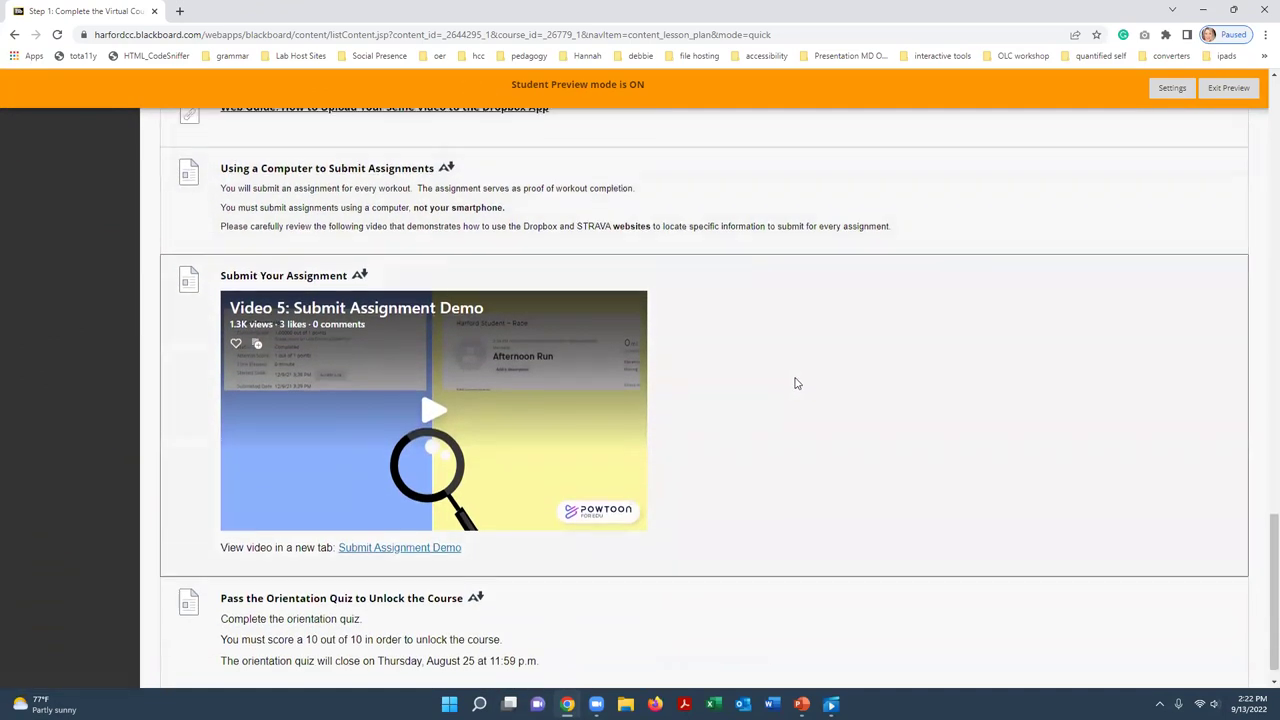
Exit student preview mode and look over the Info and Start Here items on the Read me first page
click(1222, 92)
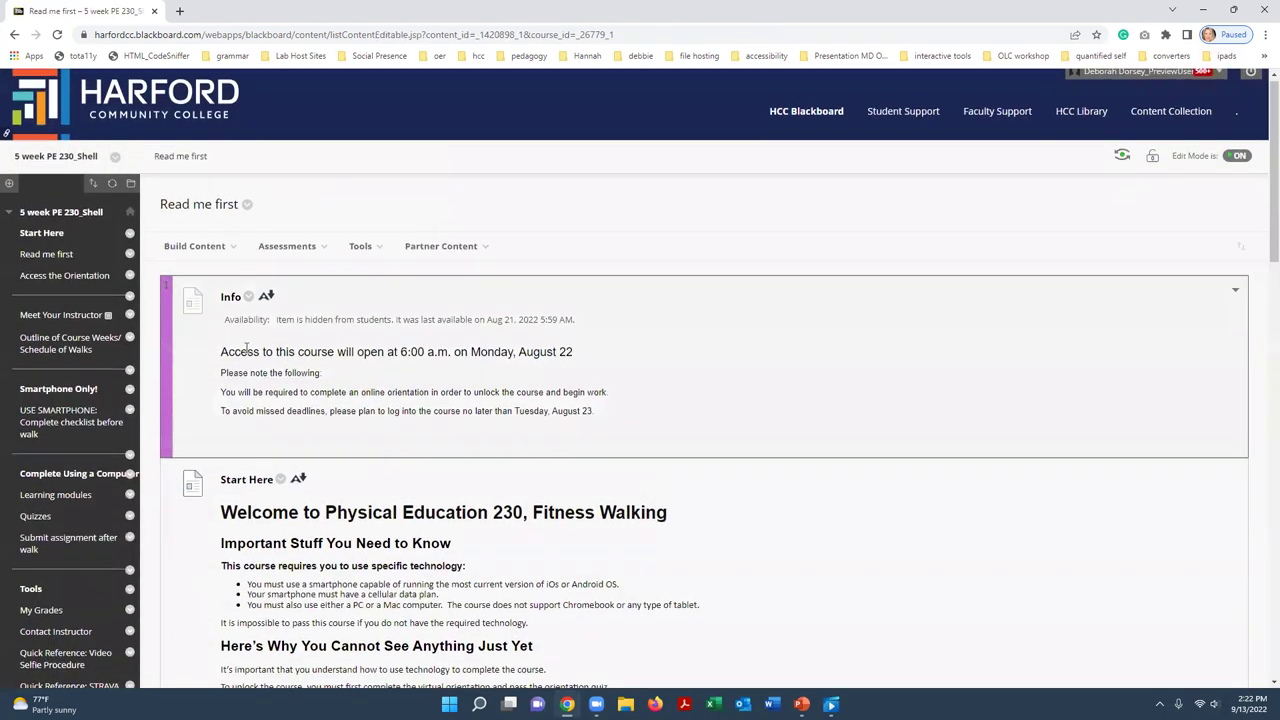
scroll(397, 408, down, 2)
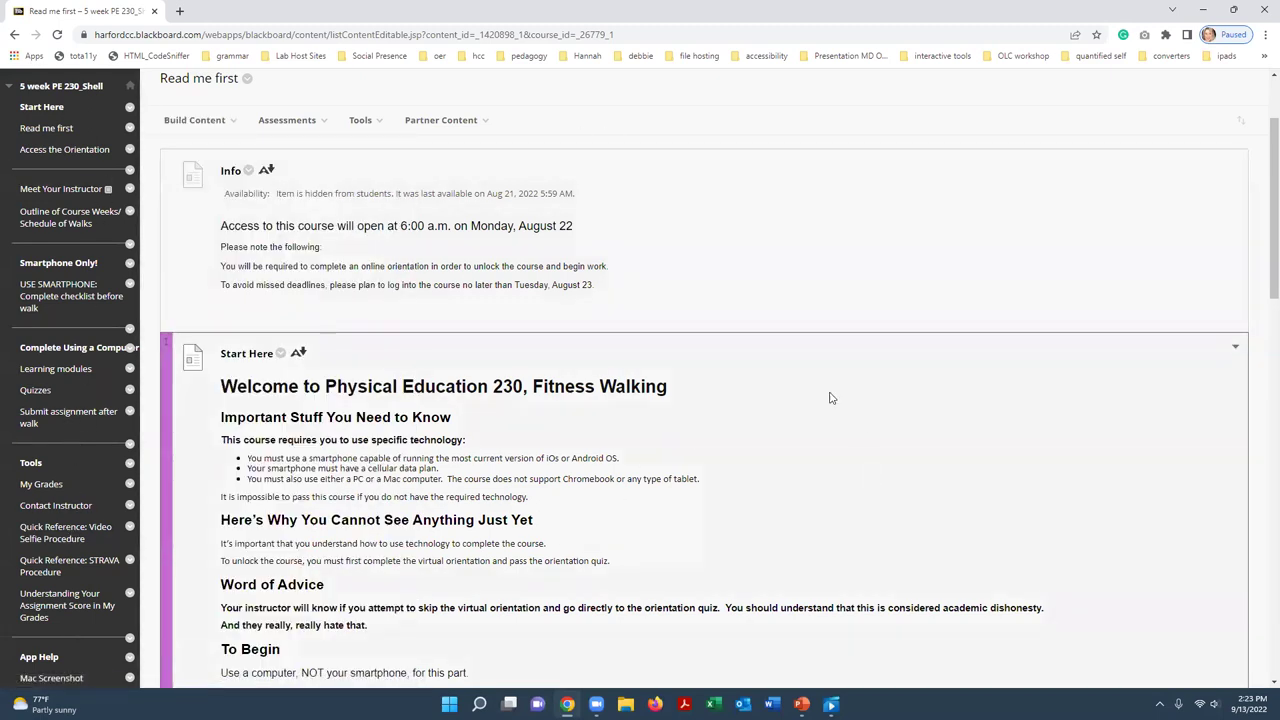
scroll(726, 406, up, 1)
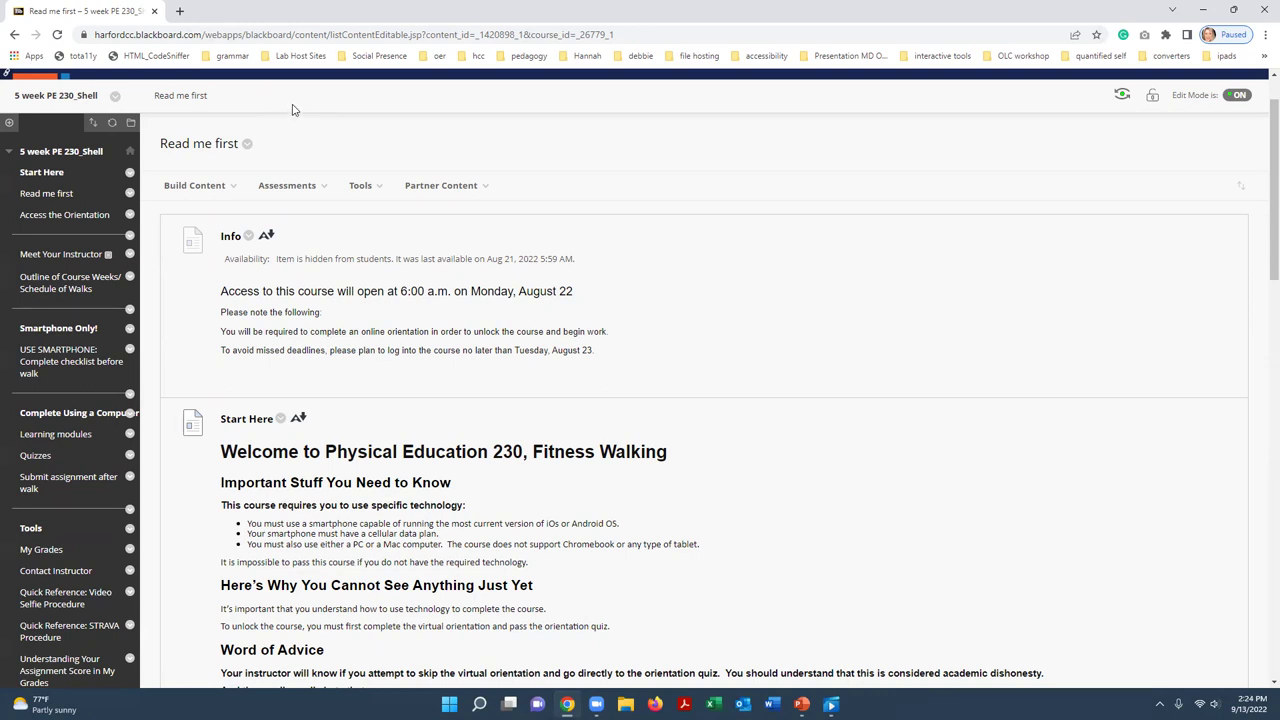
click(325, 184)
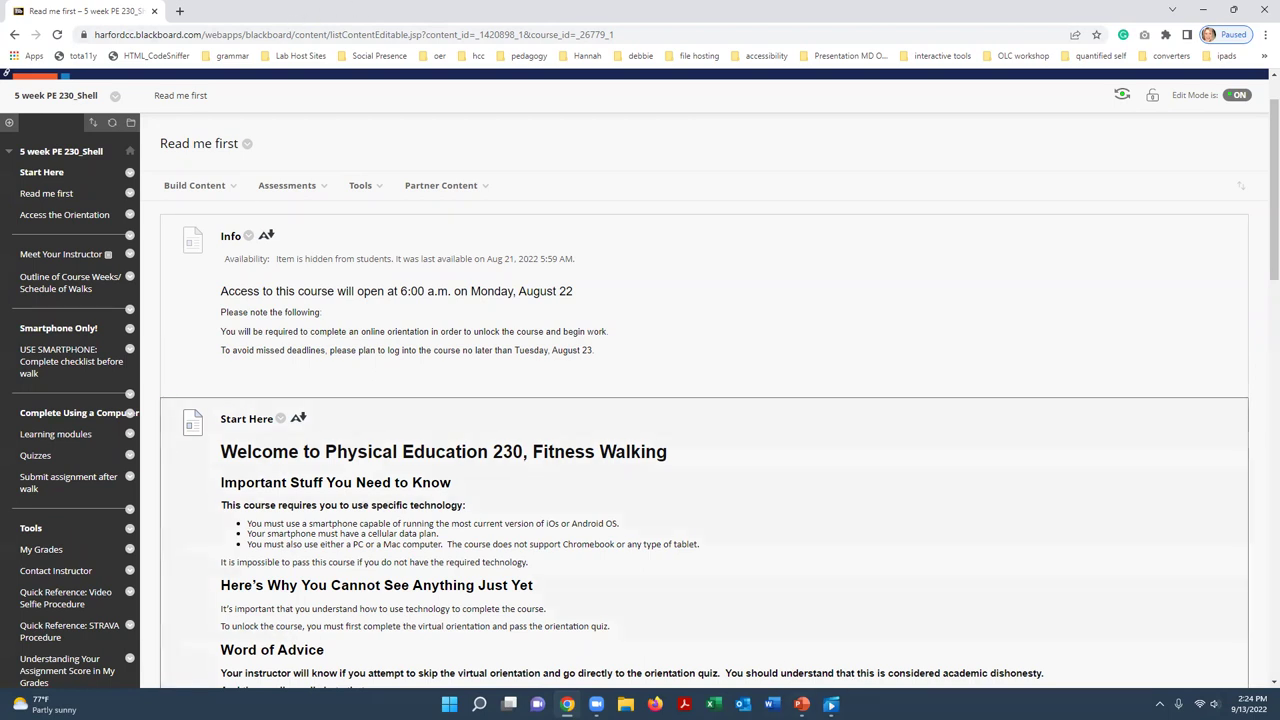
Switch to the PowerPoint slide show and advance to the Step Two: Real-time Assessment vs. End of Year Assessment slide
mouse_move(801, 704)
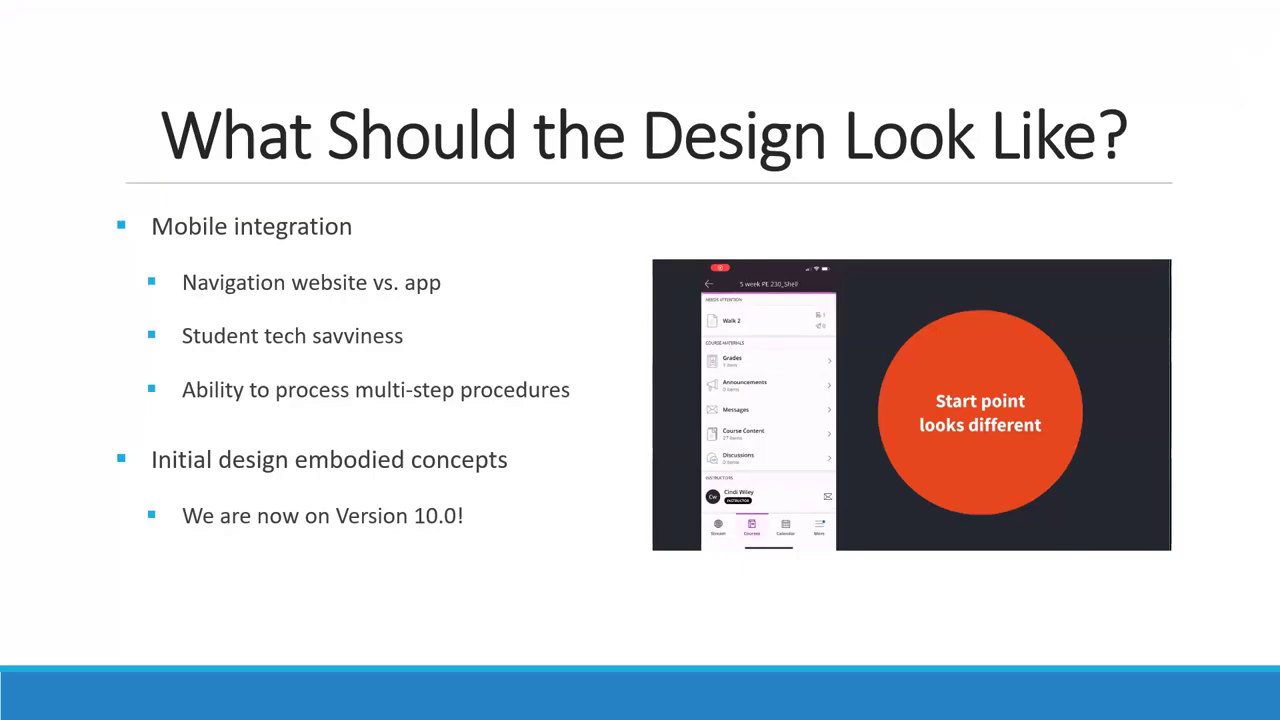
click(37, 707)
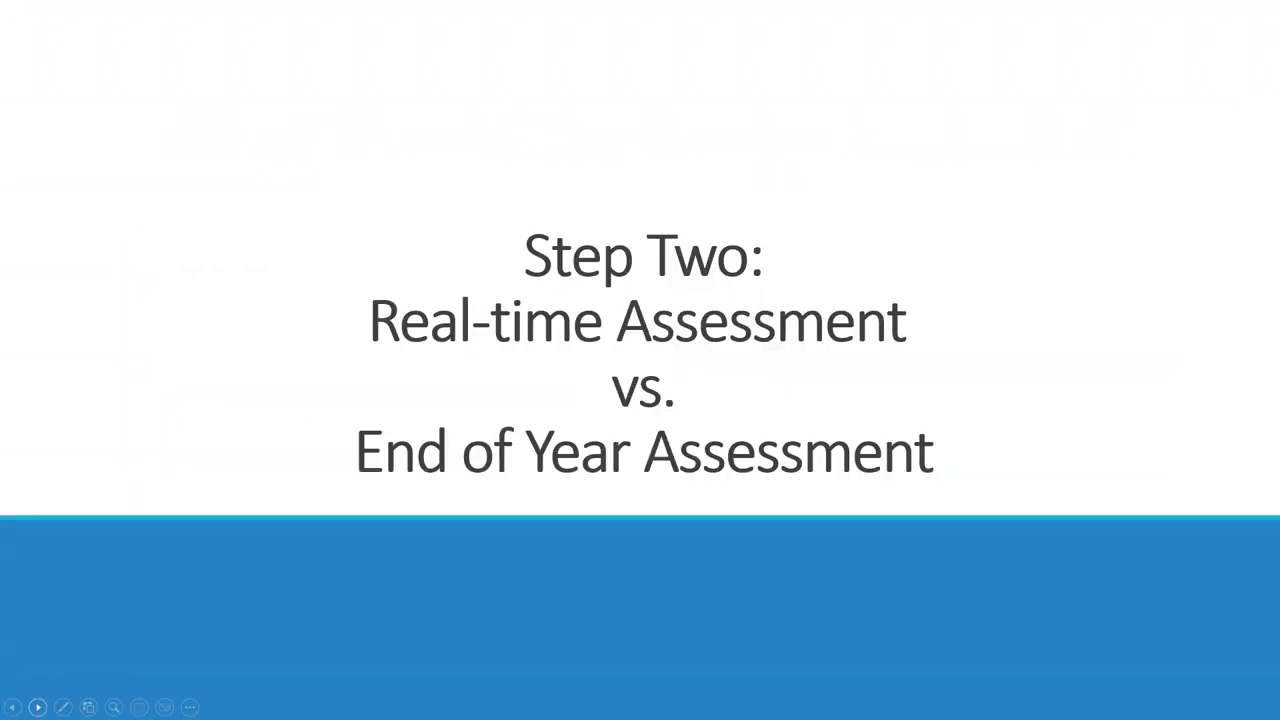
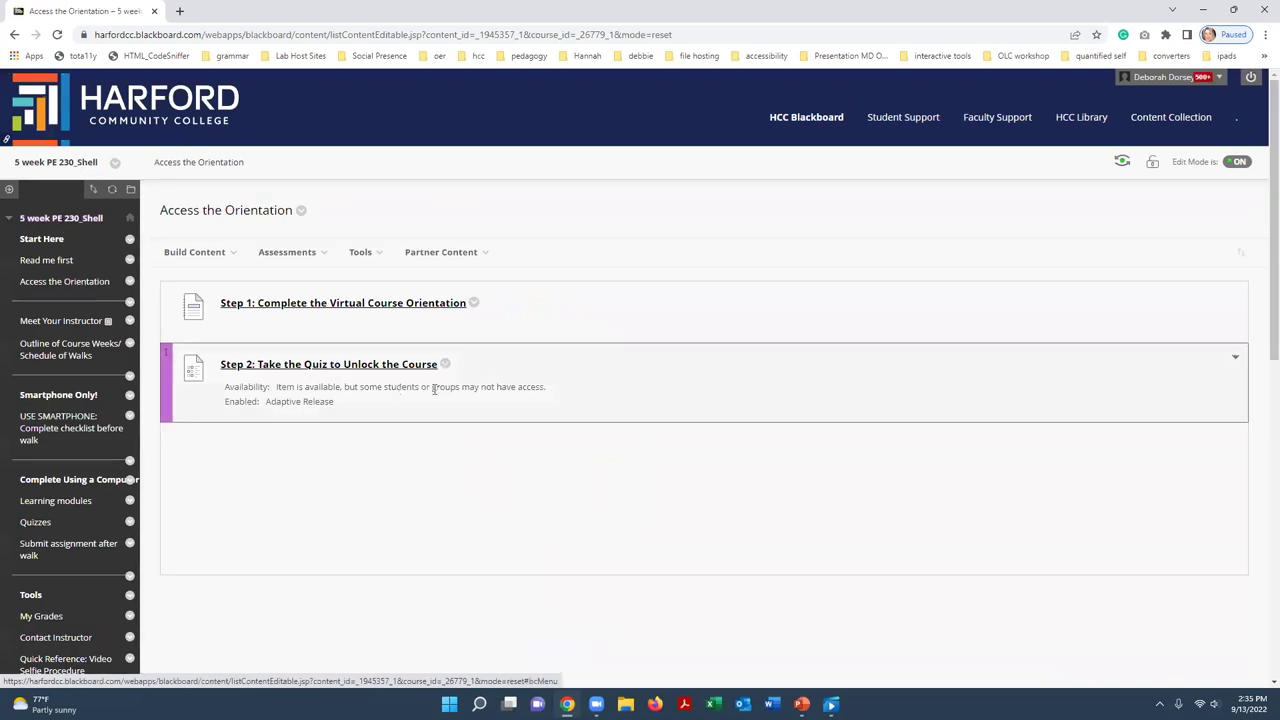
Open Step 1: Complete the Virtual Course Orientation in Blackboard and display its Curriculum Resources
click(370, 299)
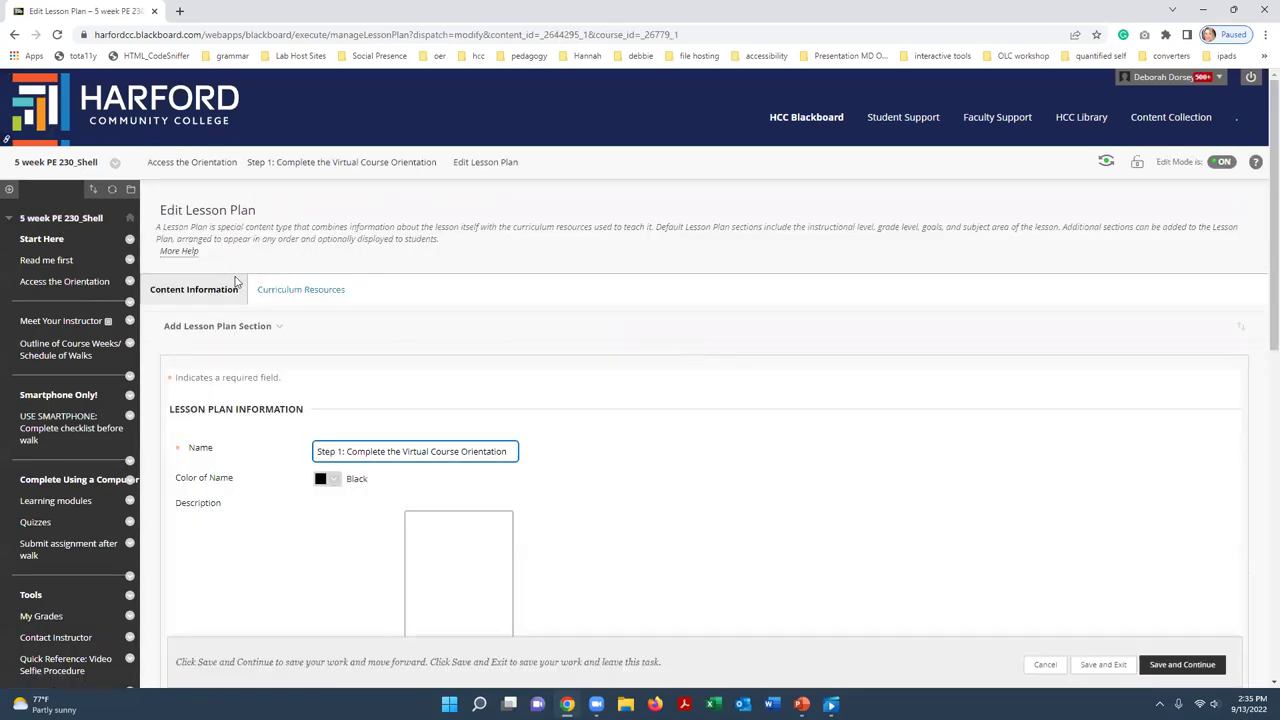
click(298, 291)
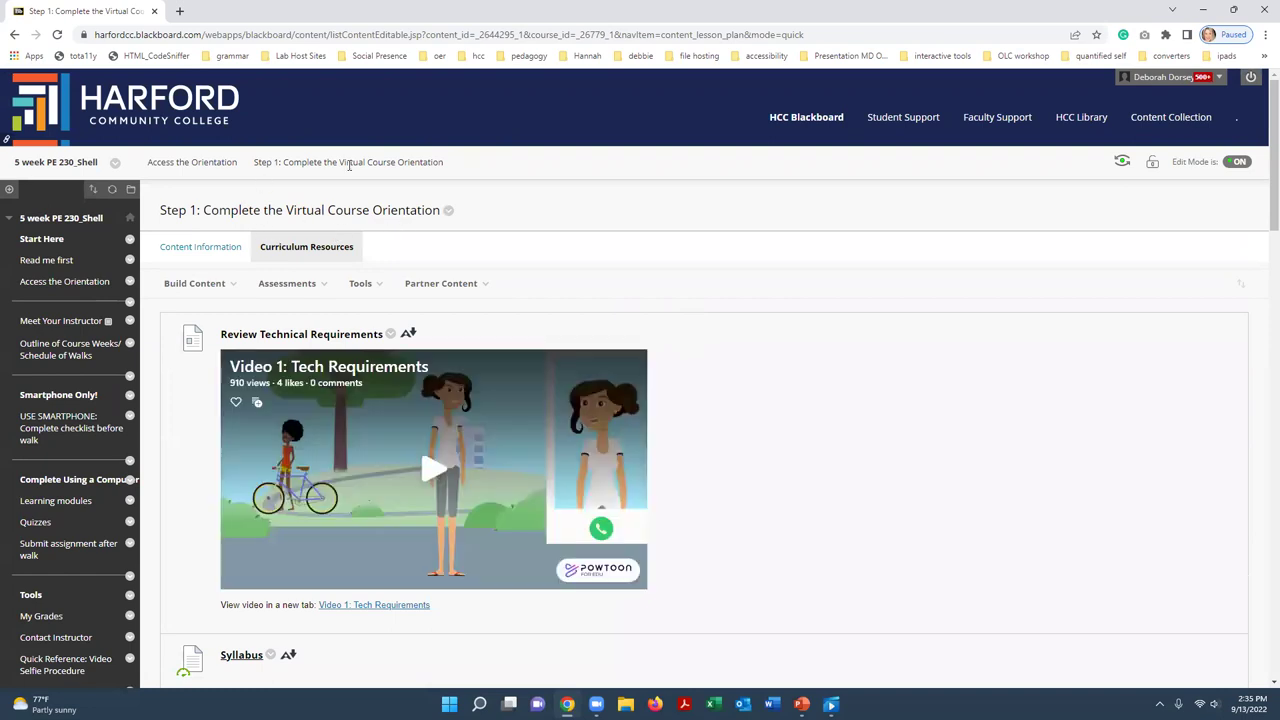
click(15, 35)
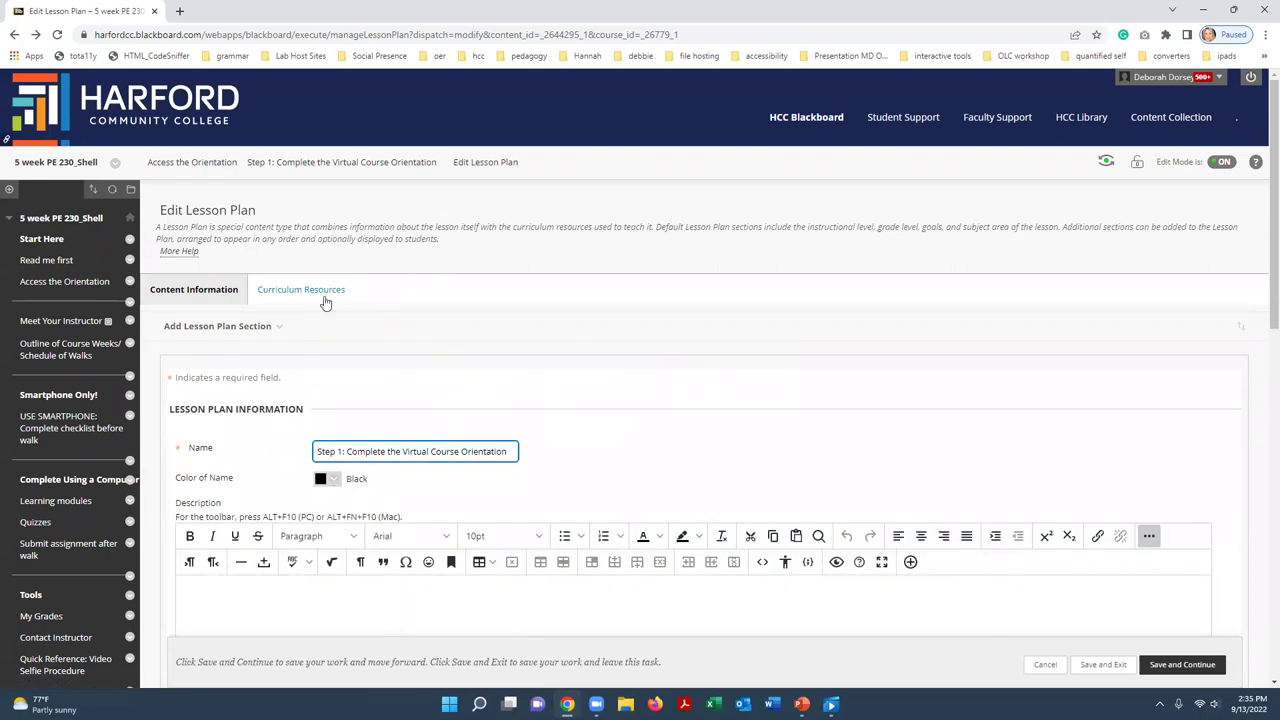
click(292, 290)
Examine the lesson plan's curriculum resources from Review Technical Requirements to the STRAVA: Record Your Walk video
scroll(720, 428, down, 2)
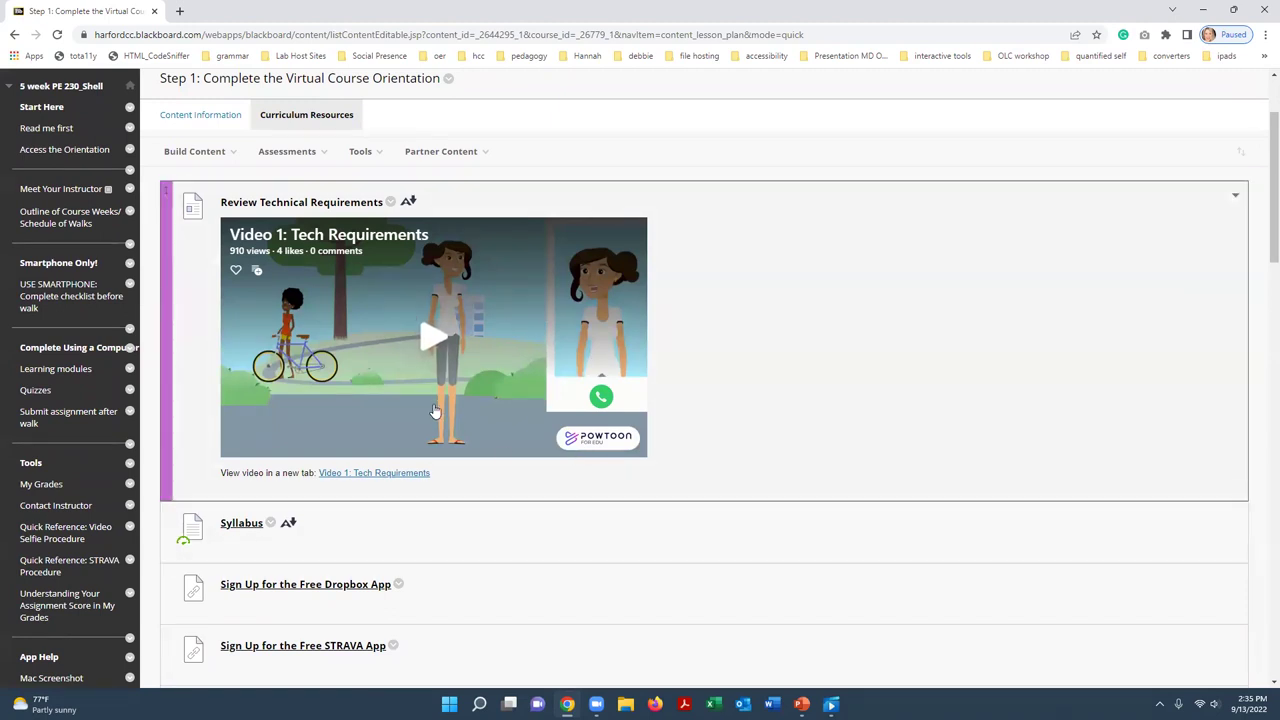
scroll(512, 574, down, 1)
scroll(470, 574, down, 1)
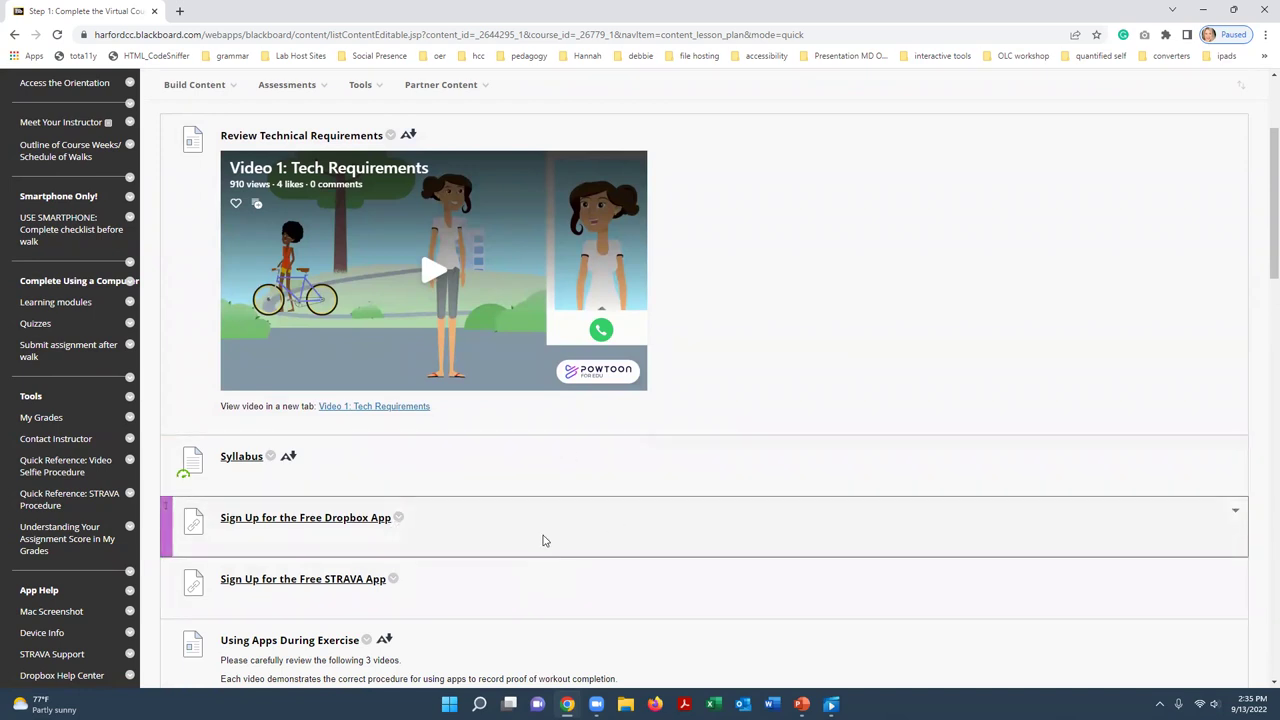
scroll(620, 432, down, 1)
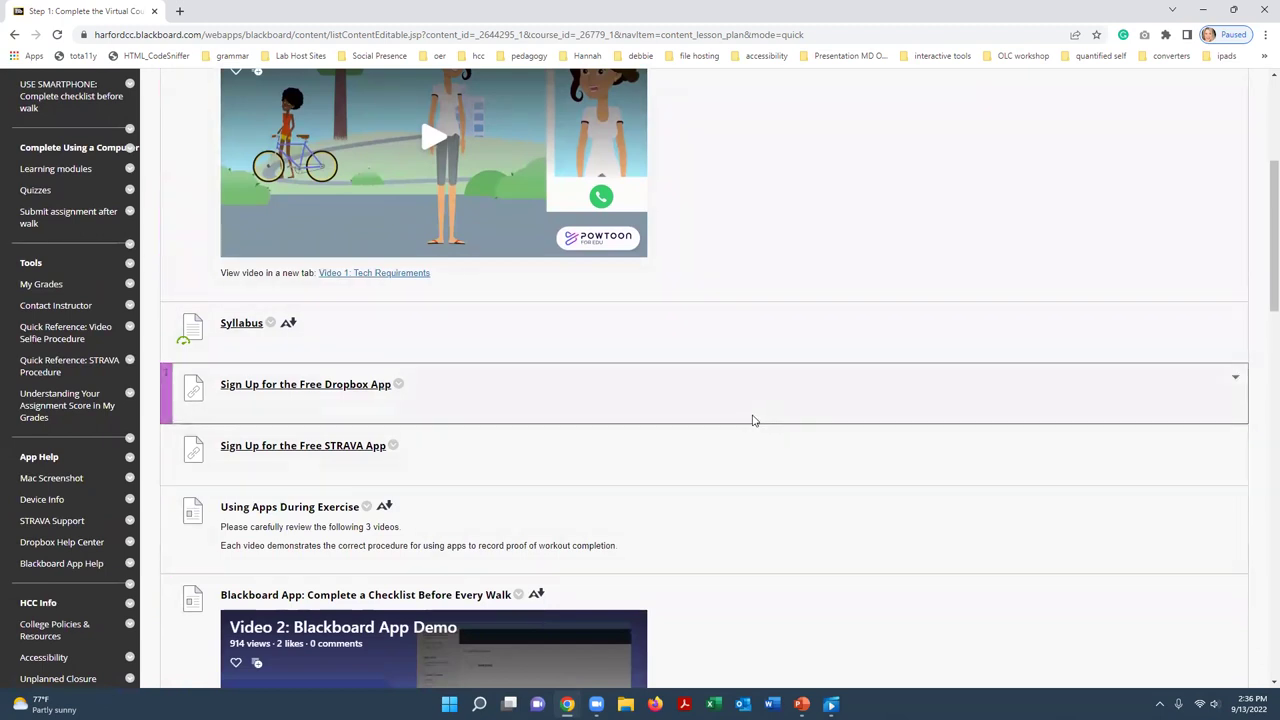
scroll(752, 425, down, 2)
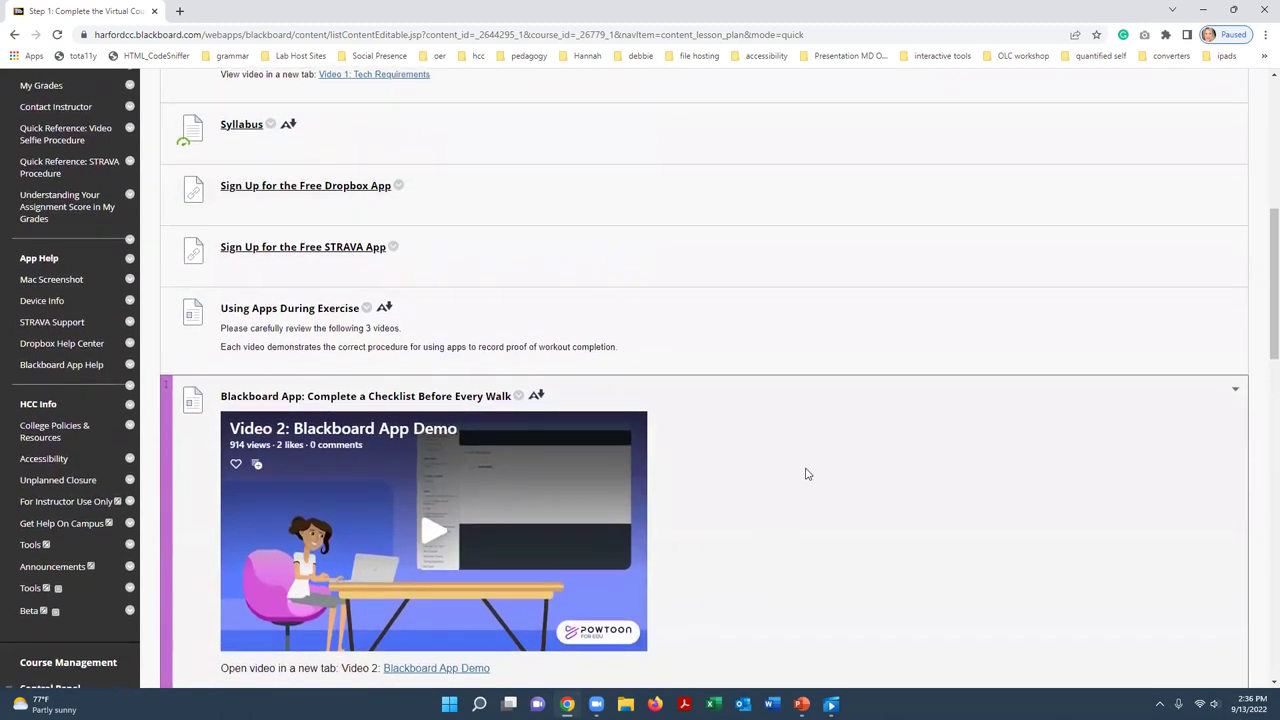
scroll(788, 523, down, 3)
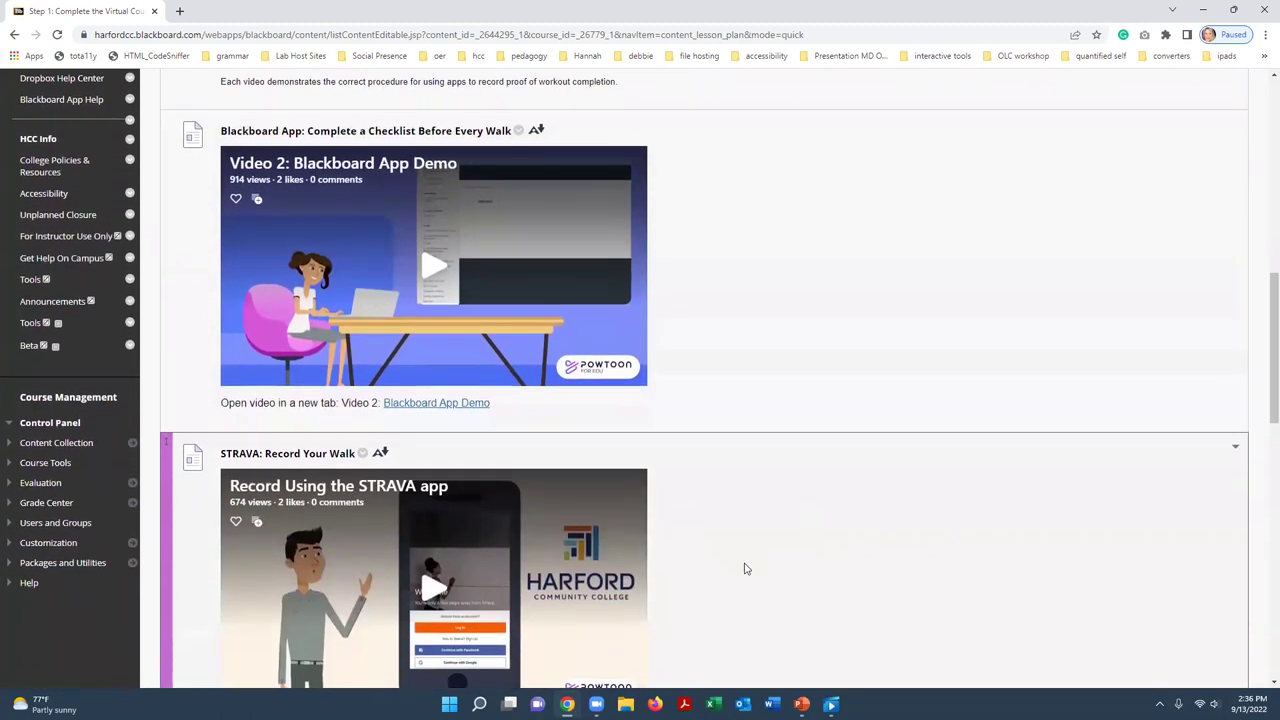
scroll(745, 552, down, 2)
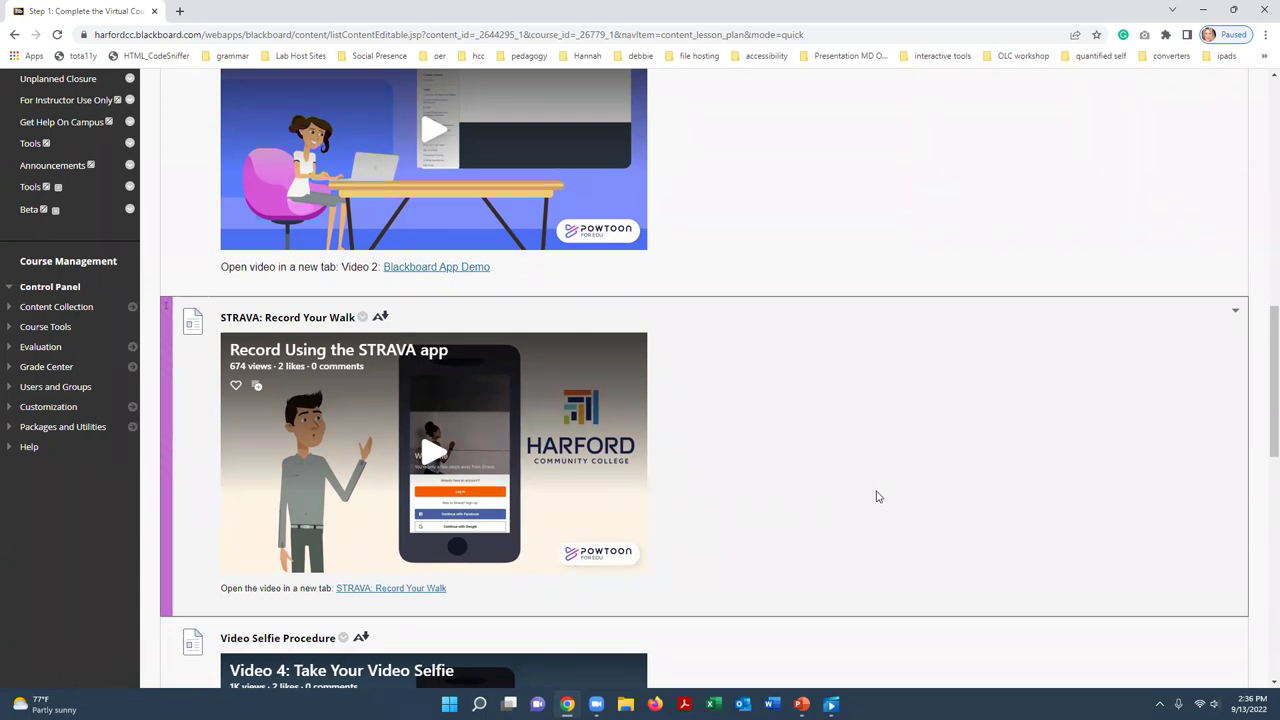
Look back over the app sign-up links, Syllabus and Review Technical Requirements items in the Step 1 lesson plan
scroll(877, 497, up, 3)
scroll(760, 433, down, 1)
scroll(814, 500, up, 1)
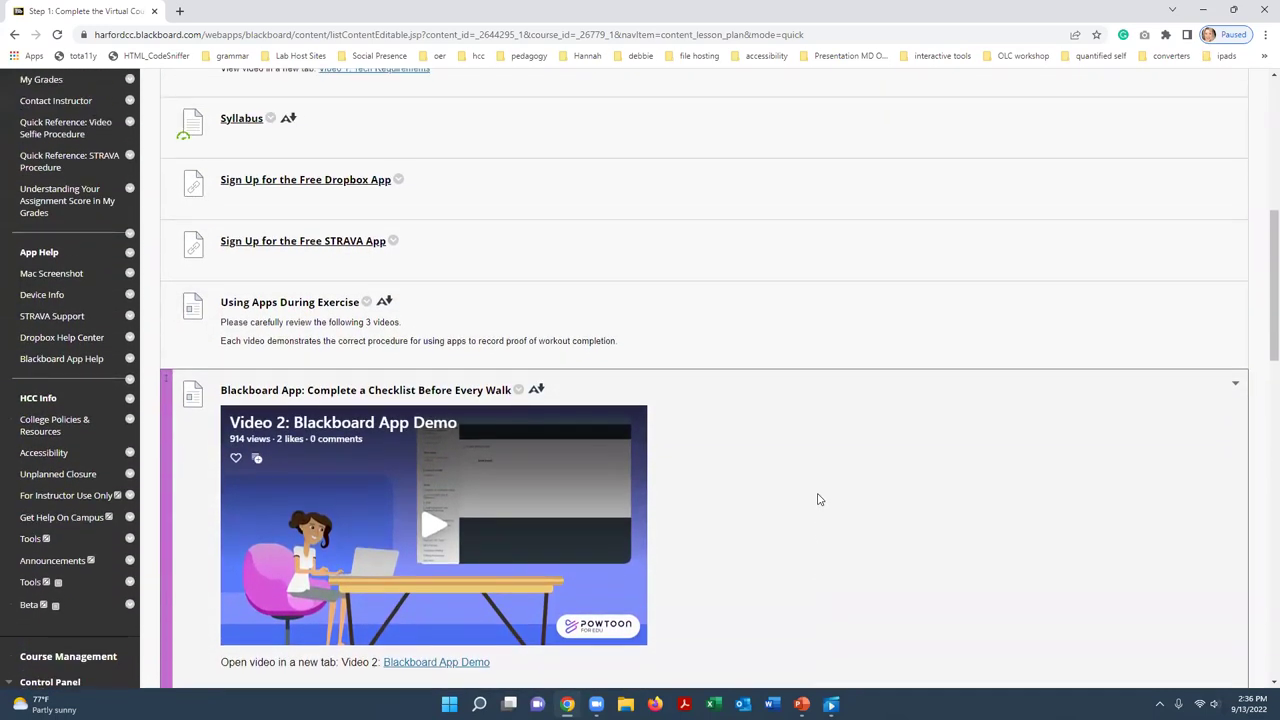
scroll(817, 499, up, 2)
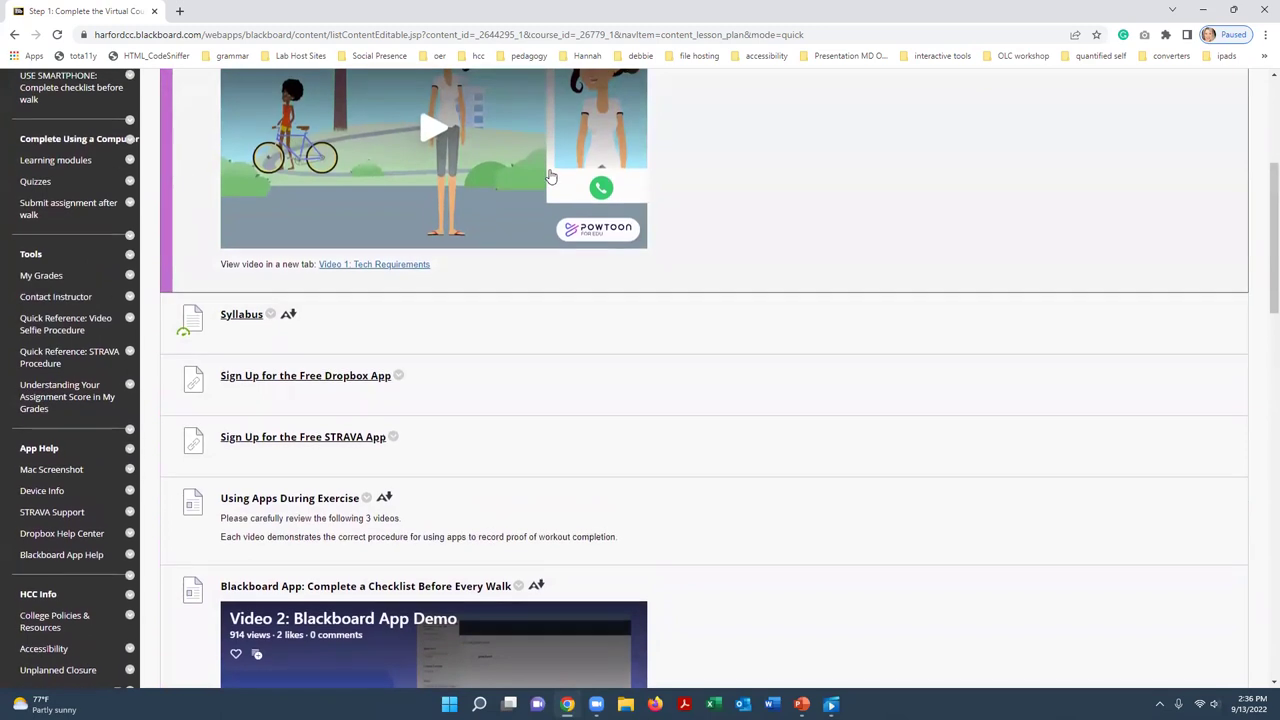
scroll(440, 210, up, 1)
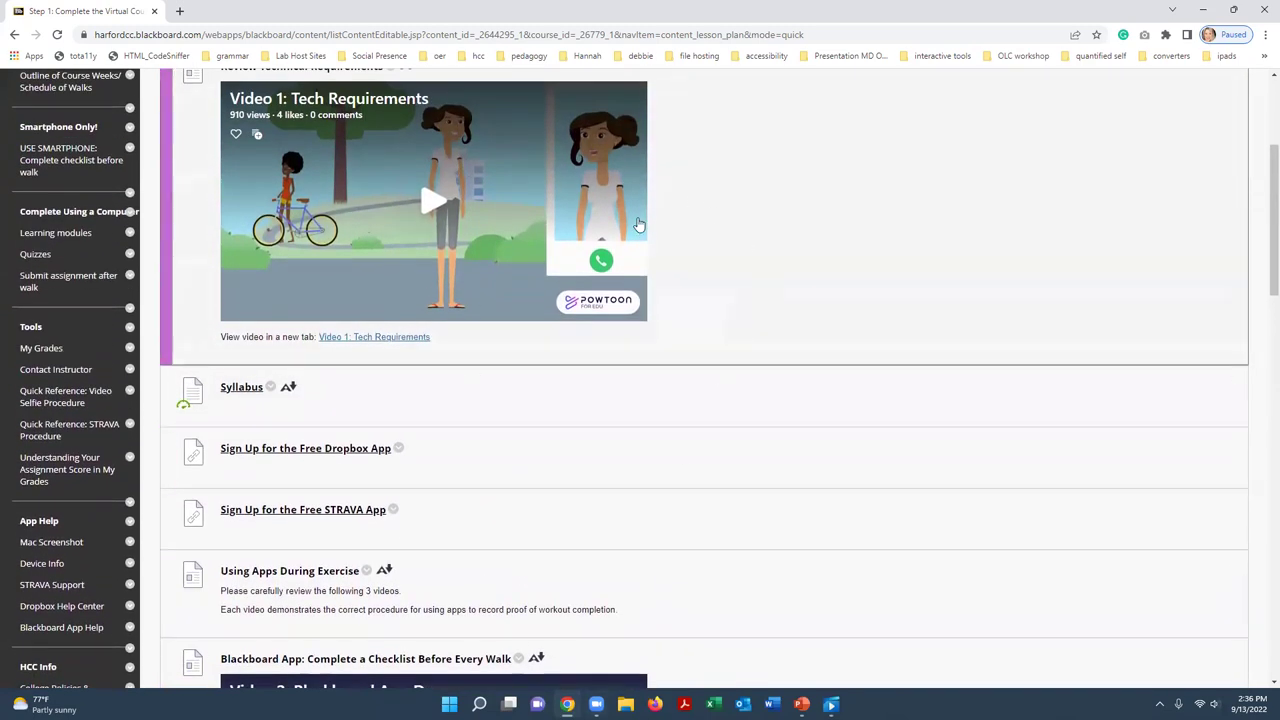
scroll(700, 440, up, 1)
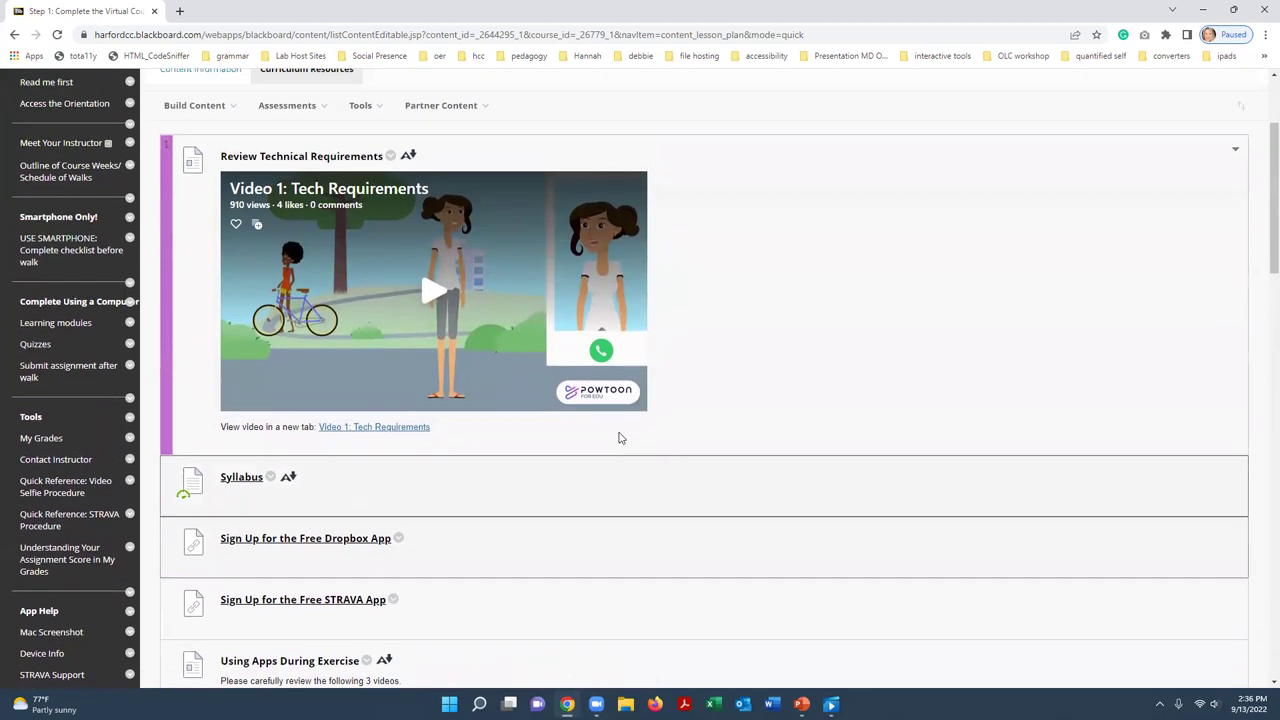
scroll(610, 430, up, 1)
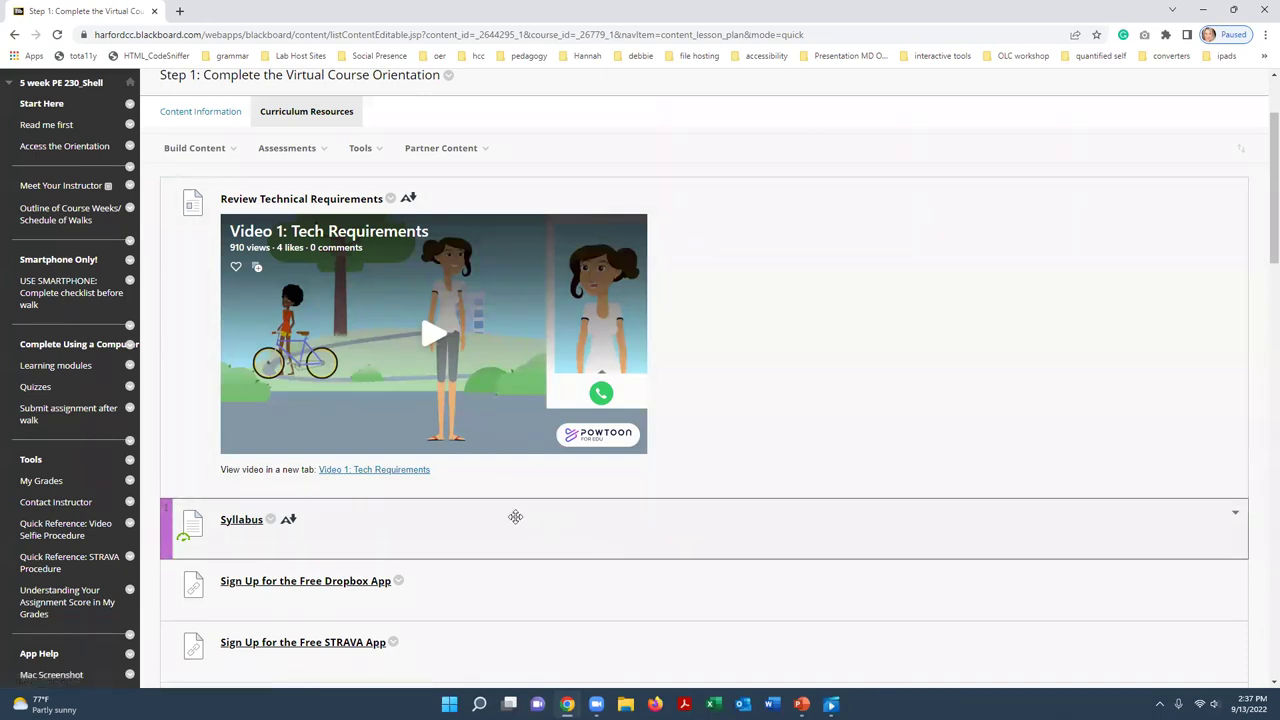
scroll(514, 514, down, 2)
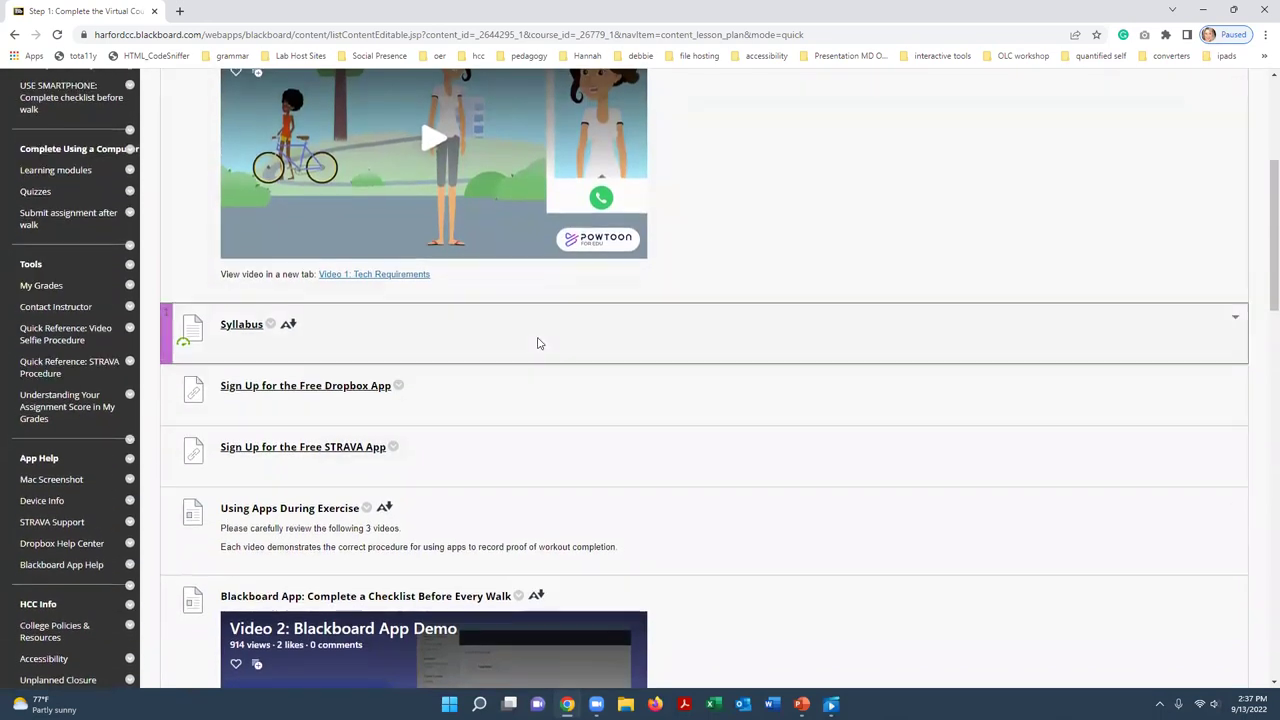
scroll(537, 340, up, 2)
scroll(670, 277, up, 1)
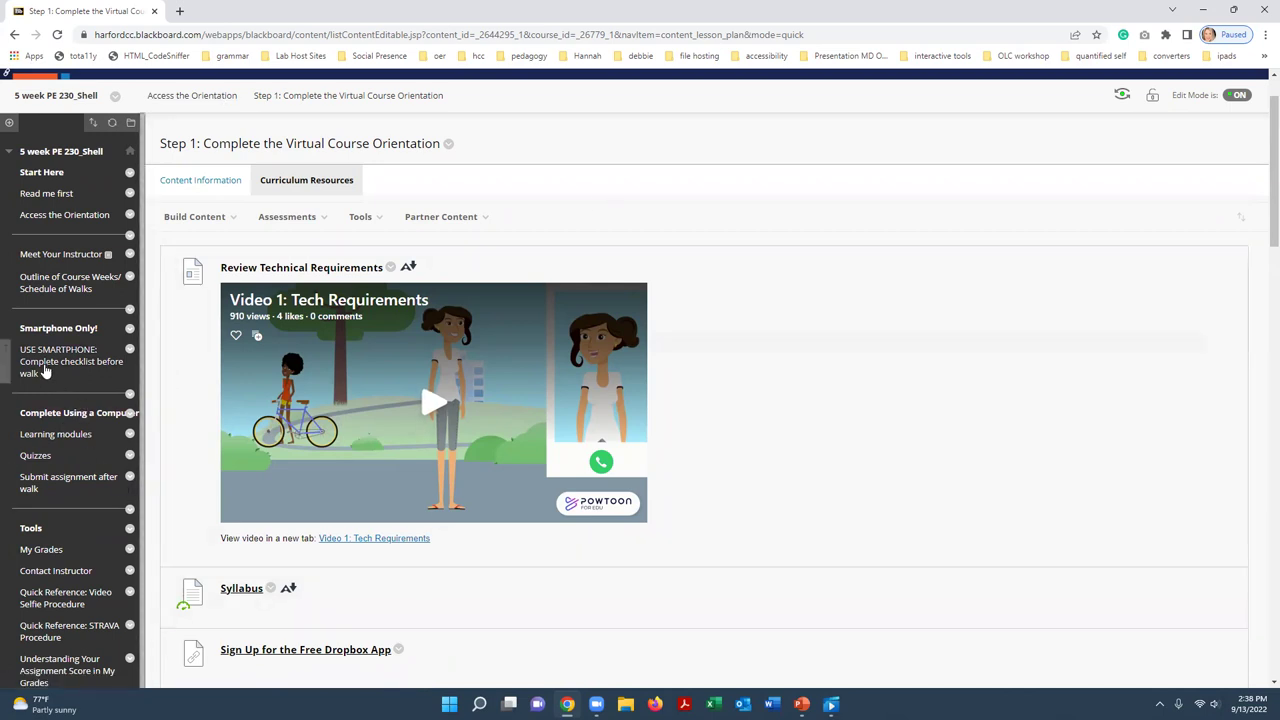
View the Week 2 Module's contents in Learning modules and the weekly quiz folders on the Quizzes page
click(61, 436)
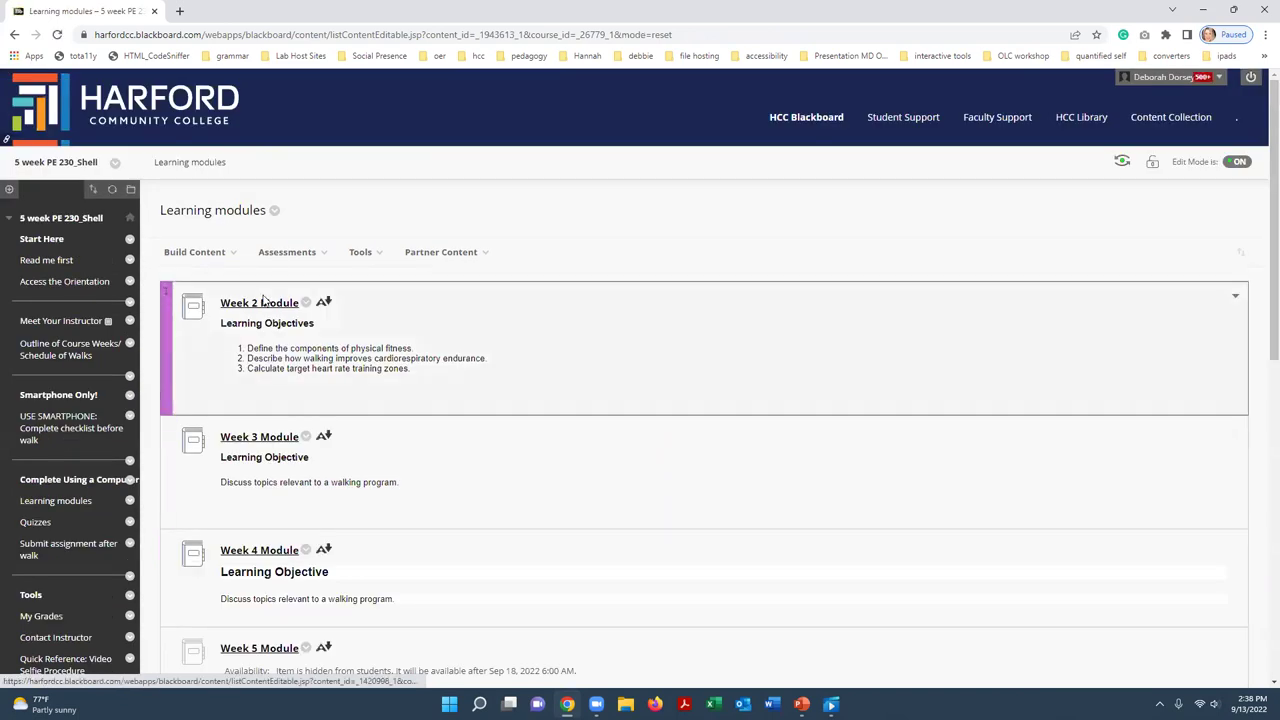
click(262, 303)
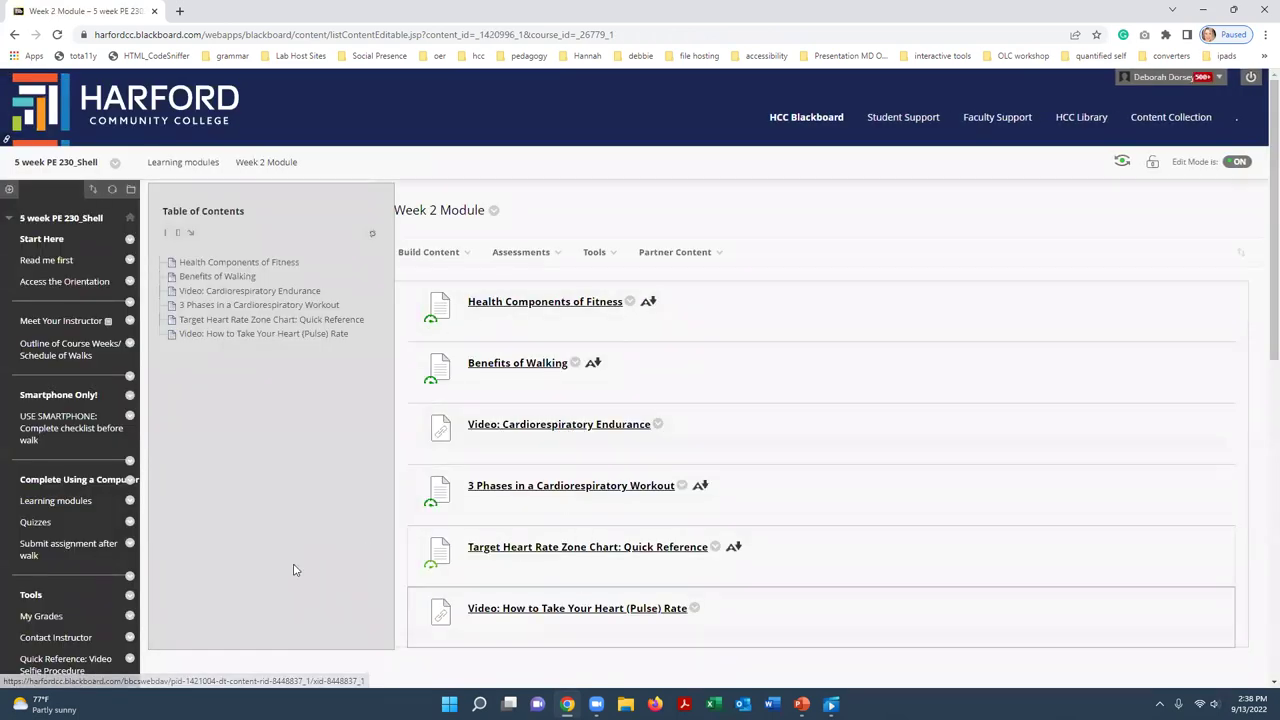
click(35, 523)
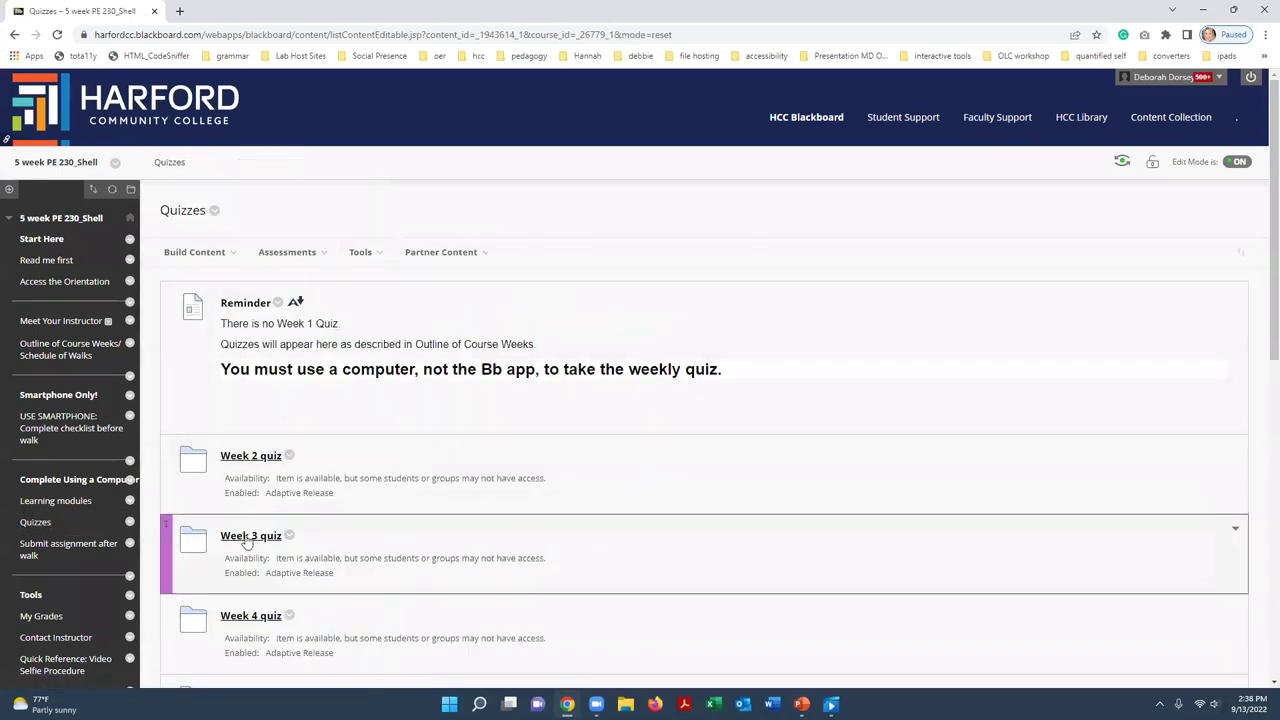
scroll(245, 538, down, 2)
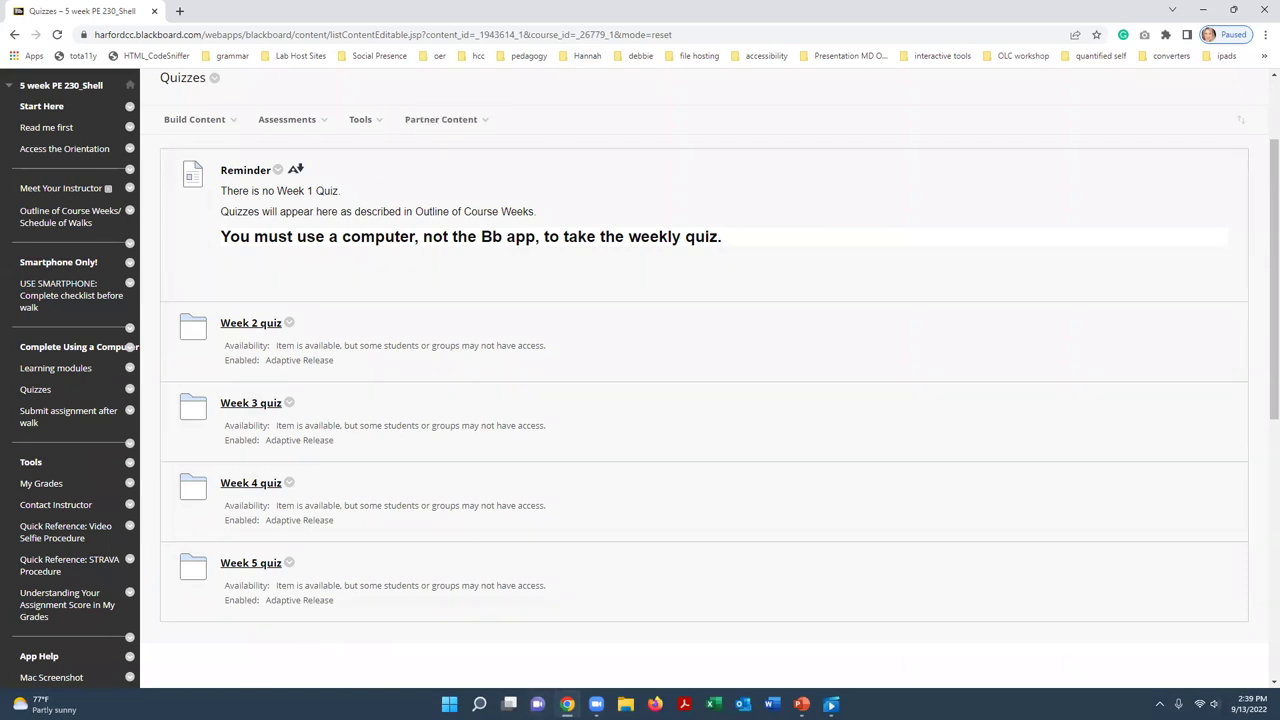
Switch to the PowerPoint slide show and return to the Quizzes page in Blackboard
mouse_move(802, 706)
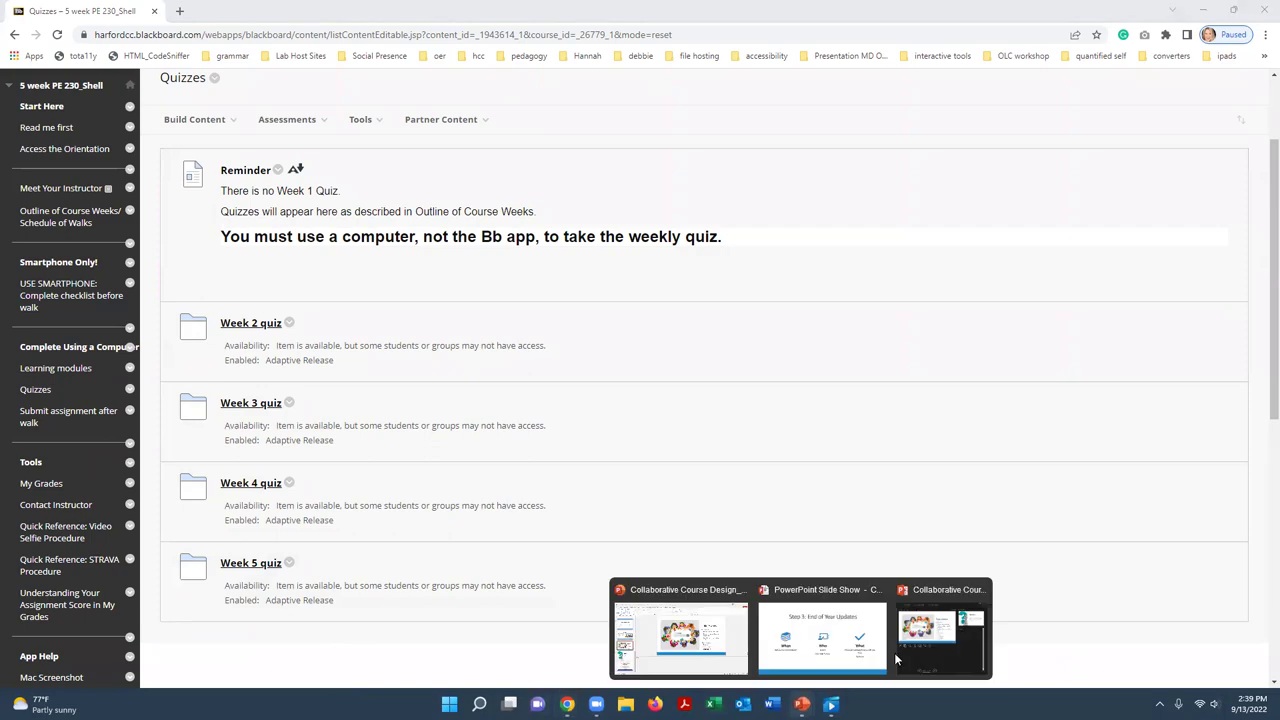
click(820, 640)
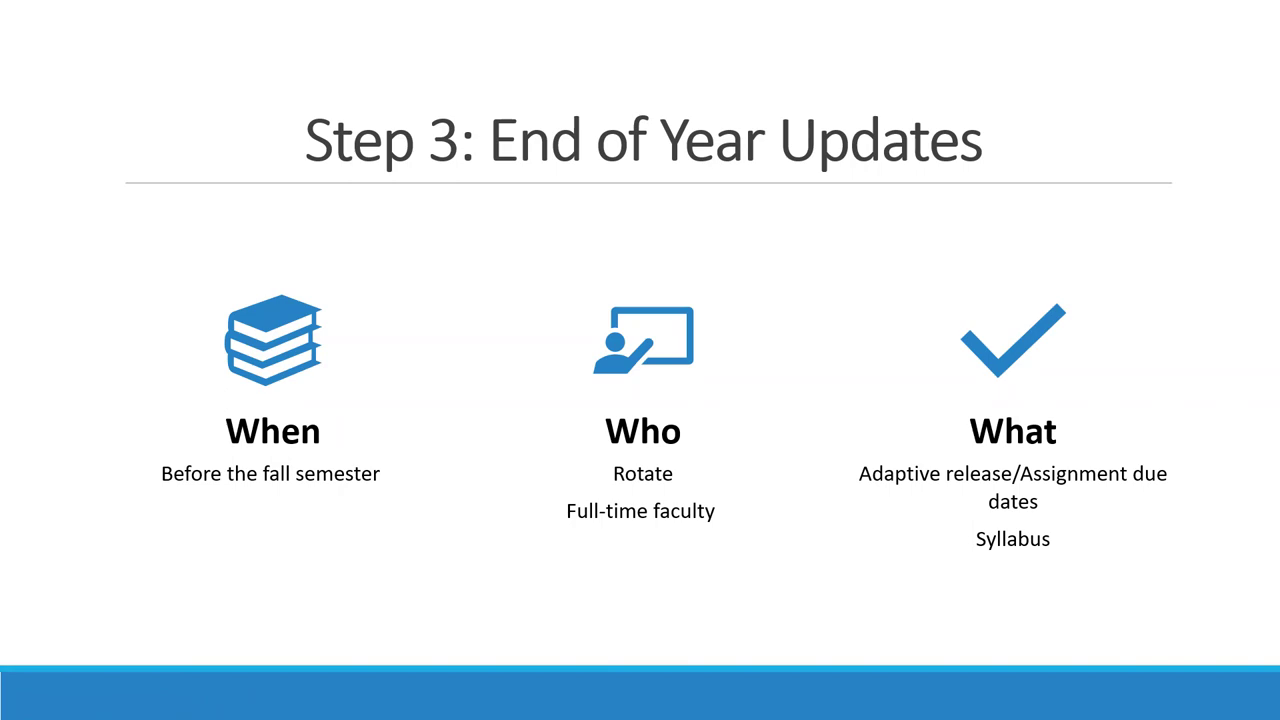
key(alt+Tab)
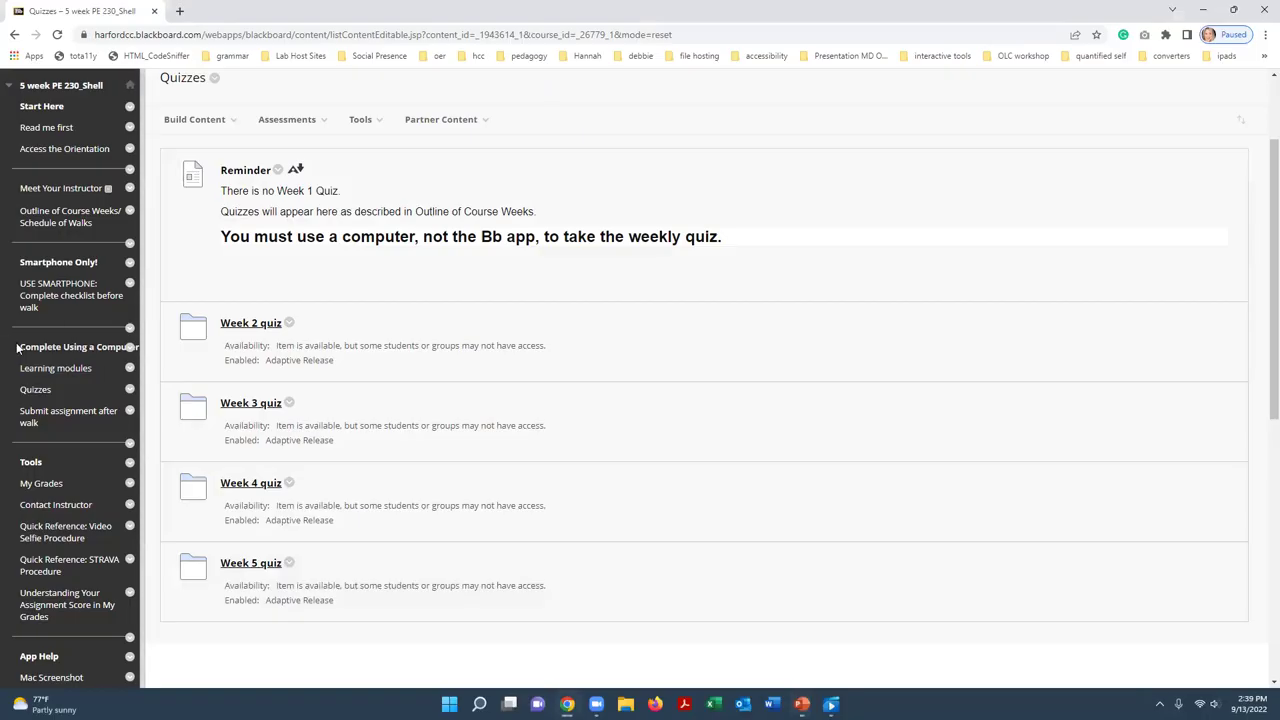
scroll(96, 297, up, 2)
scroll(35, 323, up, 1)
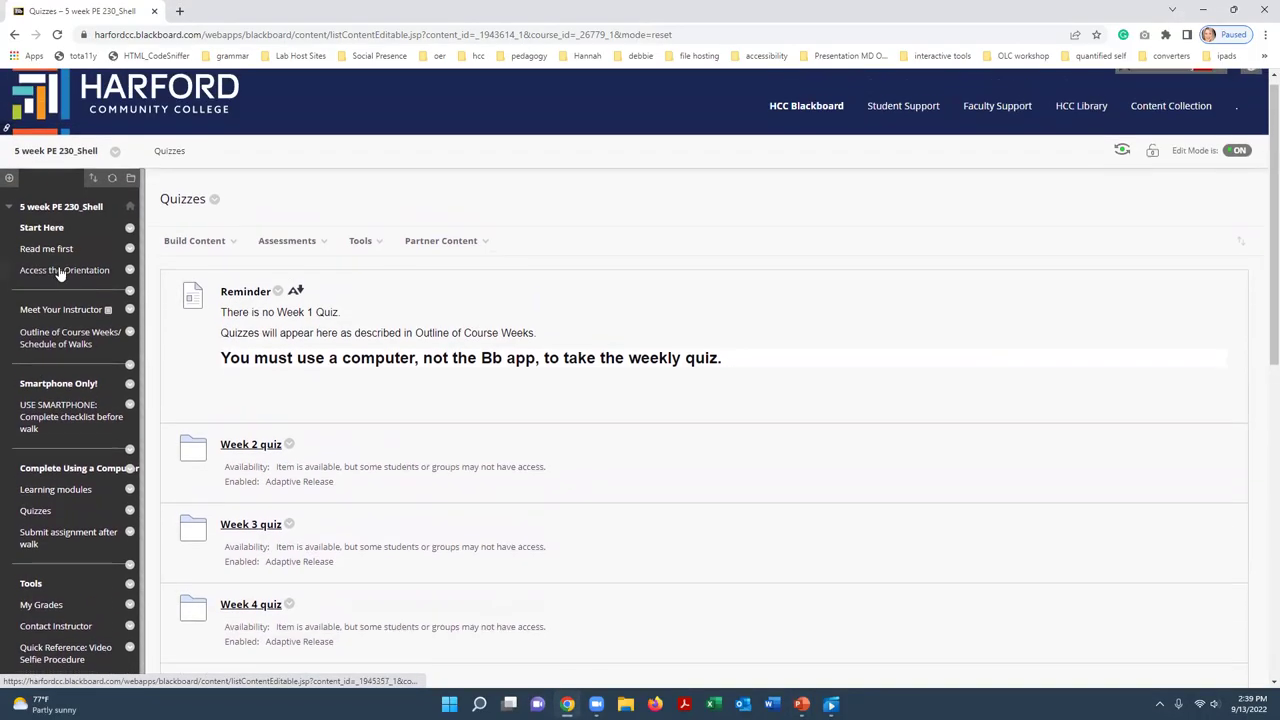
View the Access the Orientation page and the weekly folders under USE SMARTPHONE: Complete checklist before walk
click(60, 284)
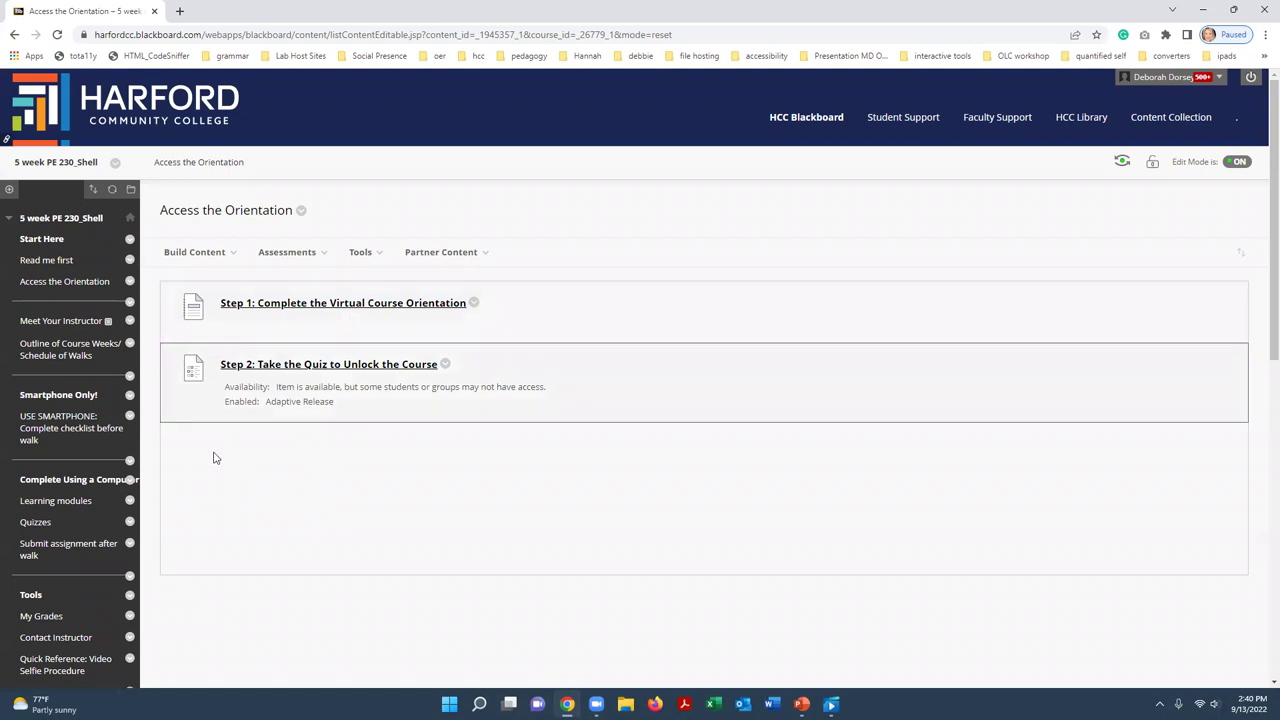
click(59, 430)
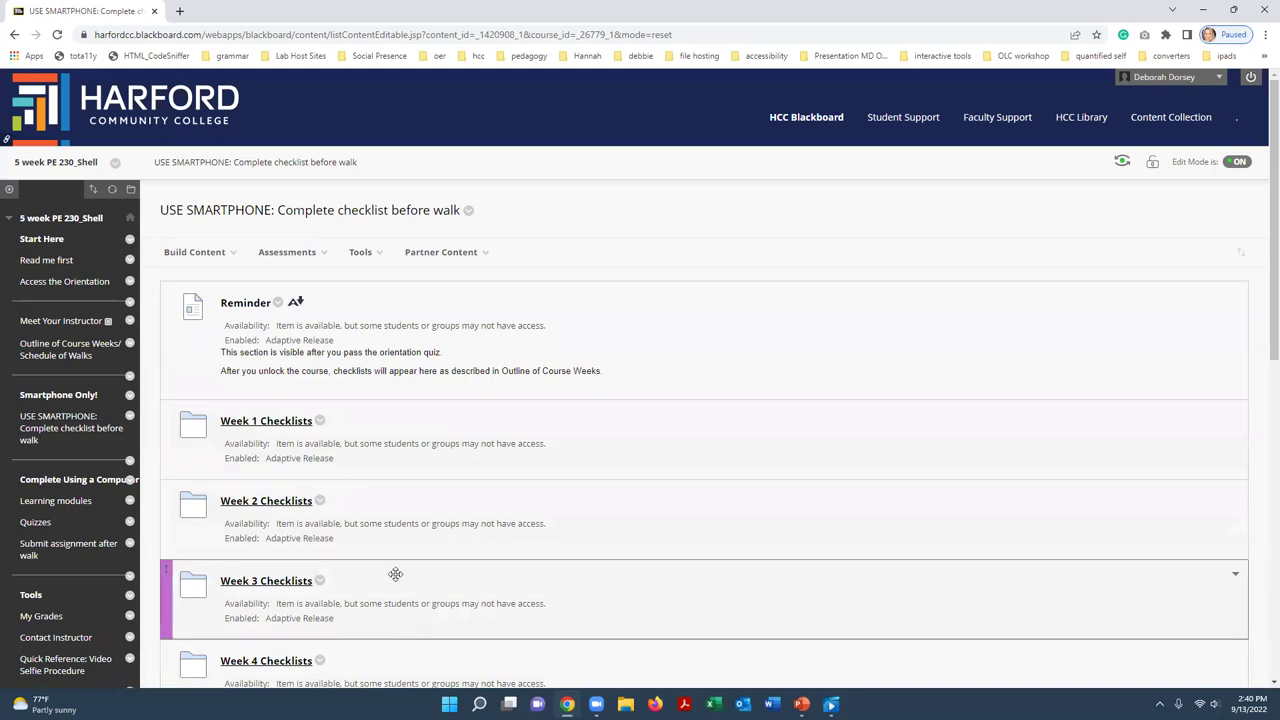
scroll(406, 529, down, 1)
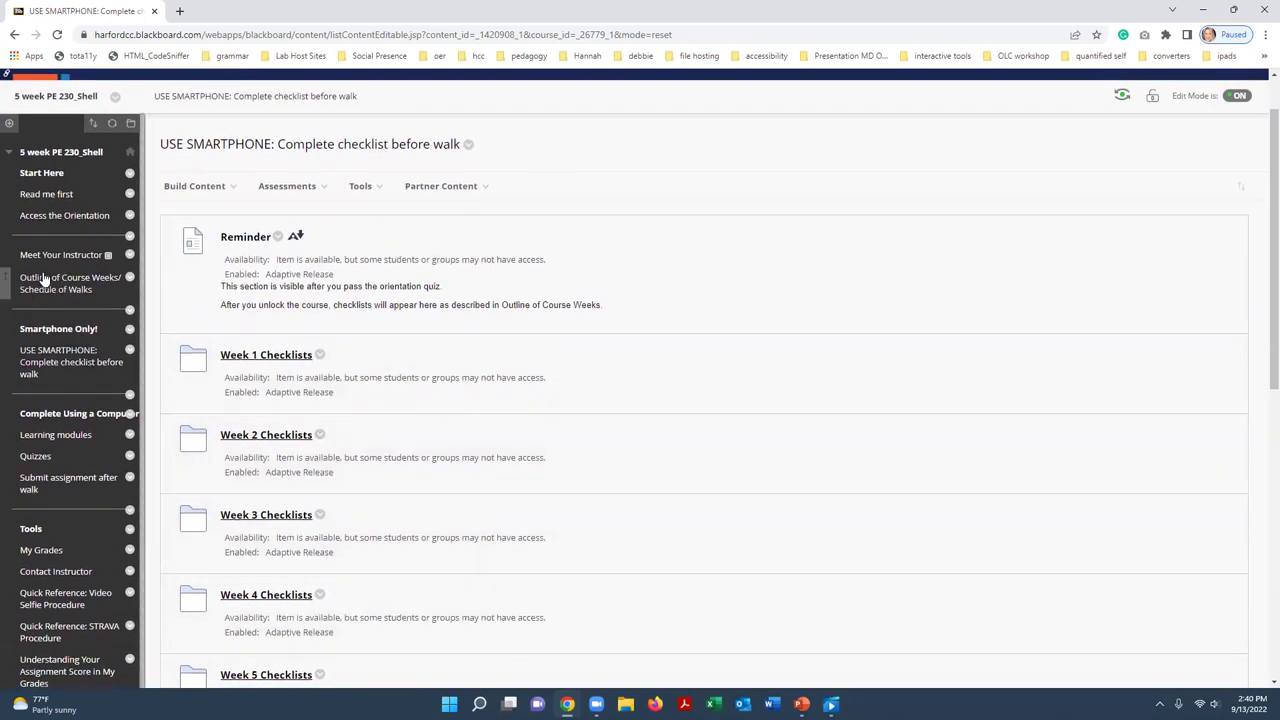
Return to Access the Orientation and review the curriculum resources of Step 1: Complete the Virtual Course Orientation
click(55, 220)
click(287, 252)
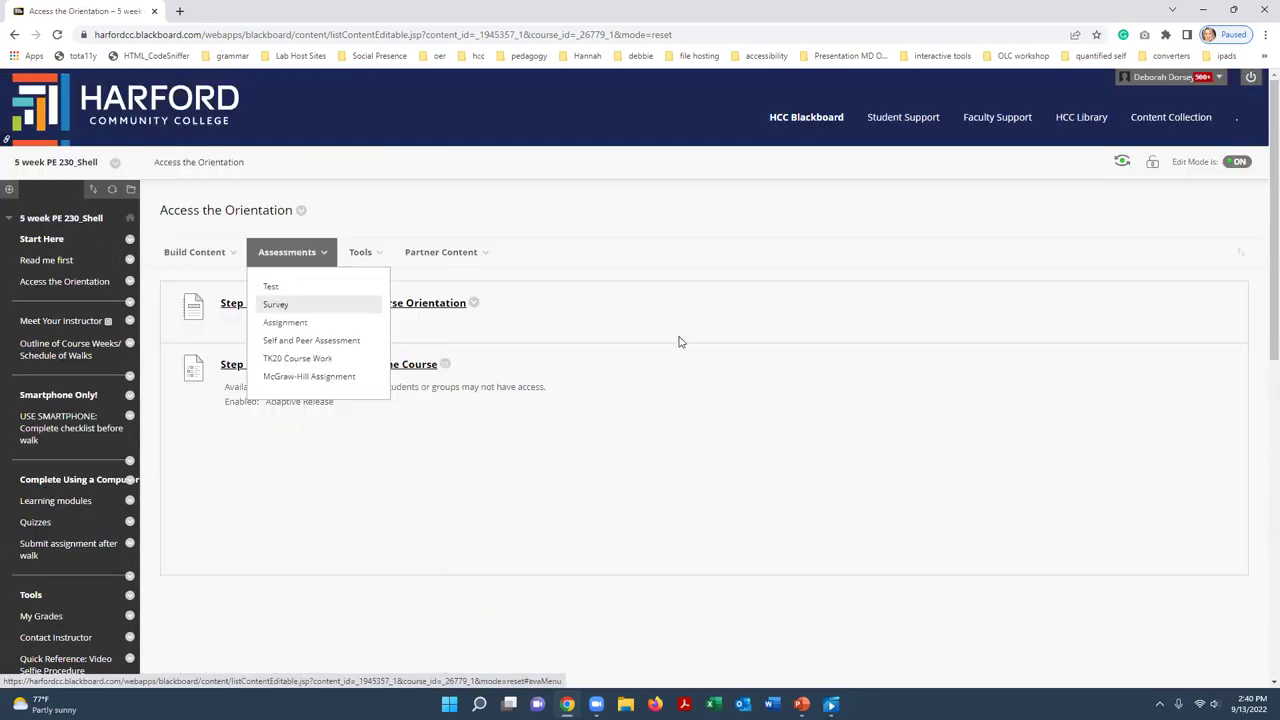
click(420, 305)
click(295, 290)
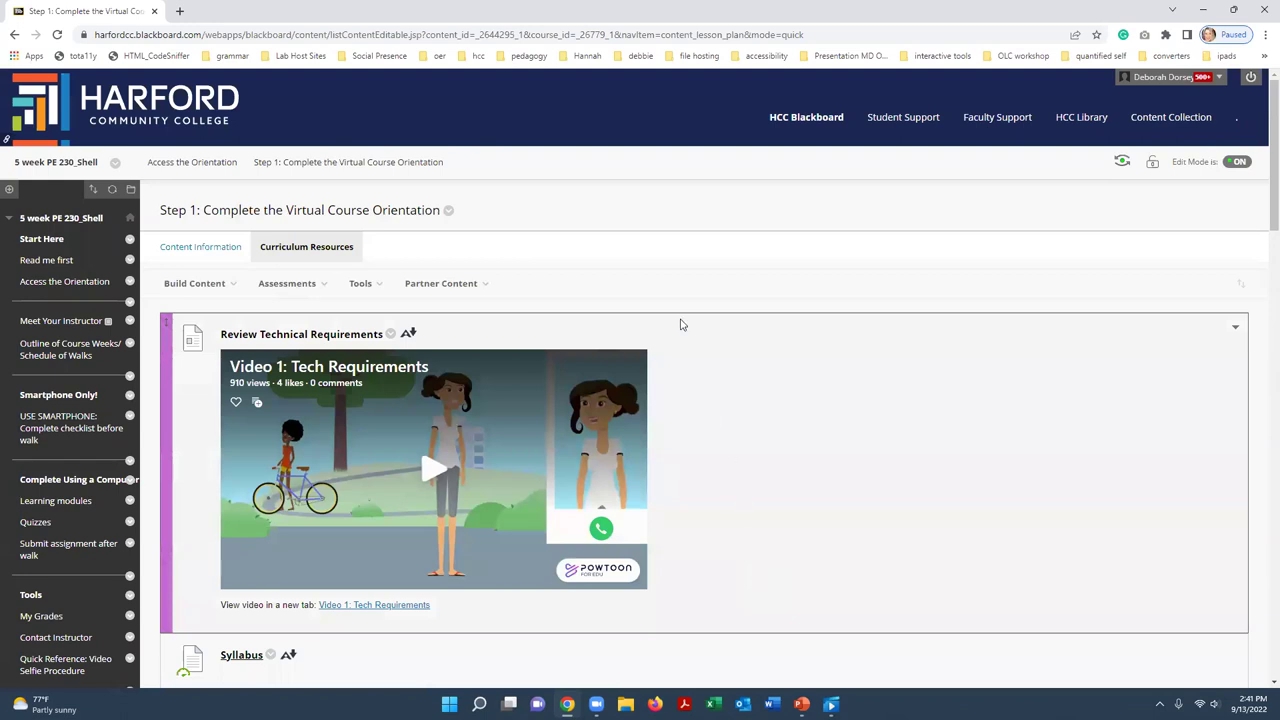
scroll(771, 325, down, 2)
scroll(771, 325, down, 1)
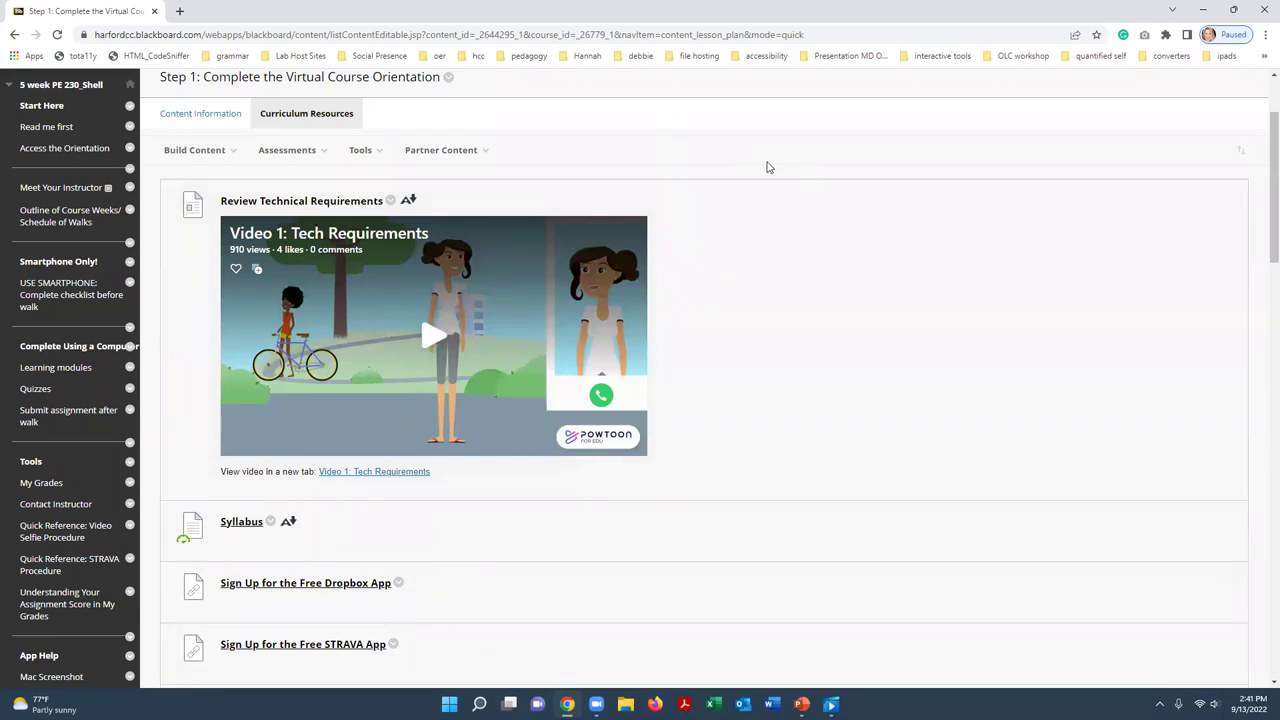
scroll(904, 197, up, 3)
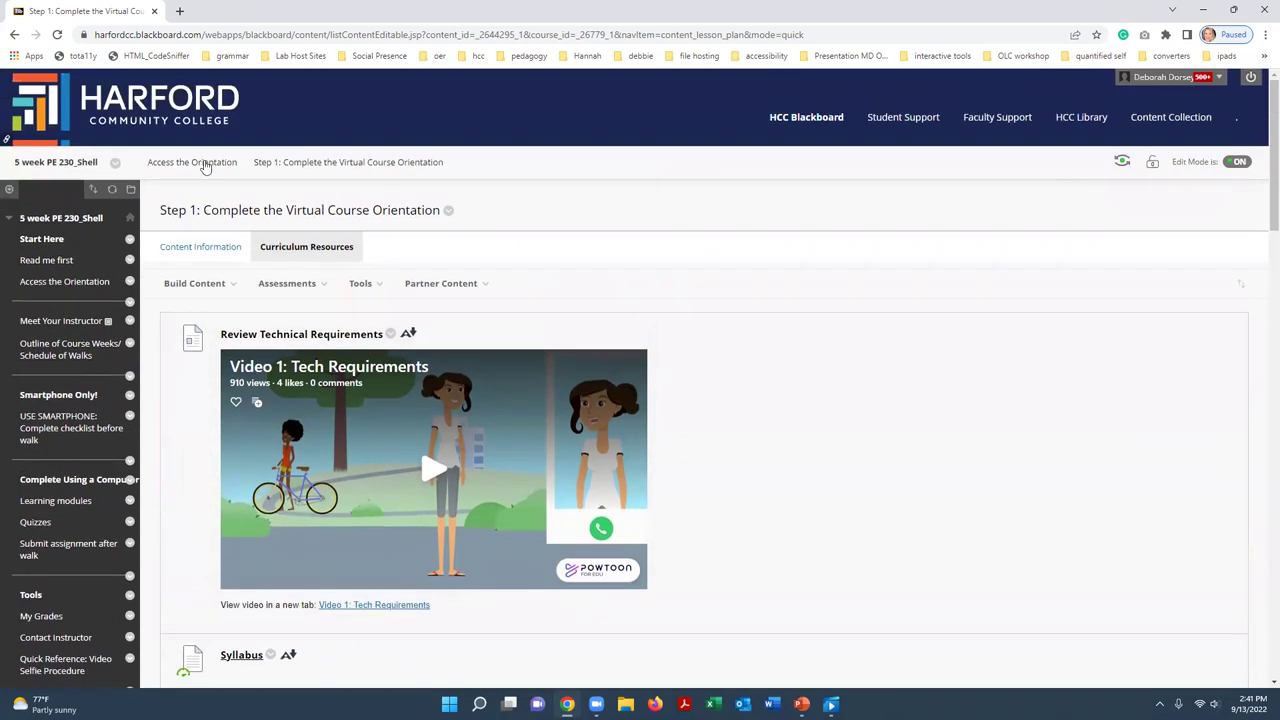
Switch to the PowerPoint slide show and advance from Step 3: End of Year Updates to the next slide
mouse_move(567, 704)
mouse_move(802, 704)
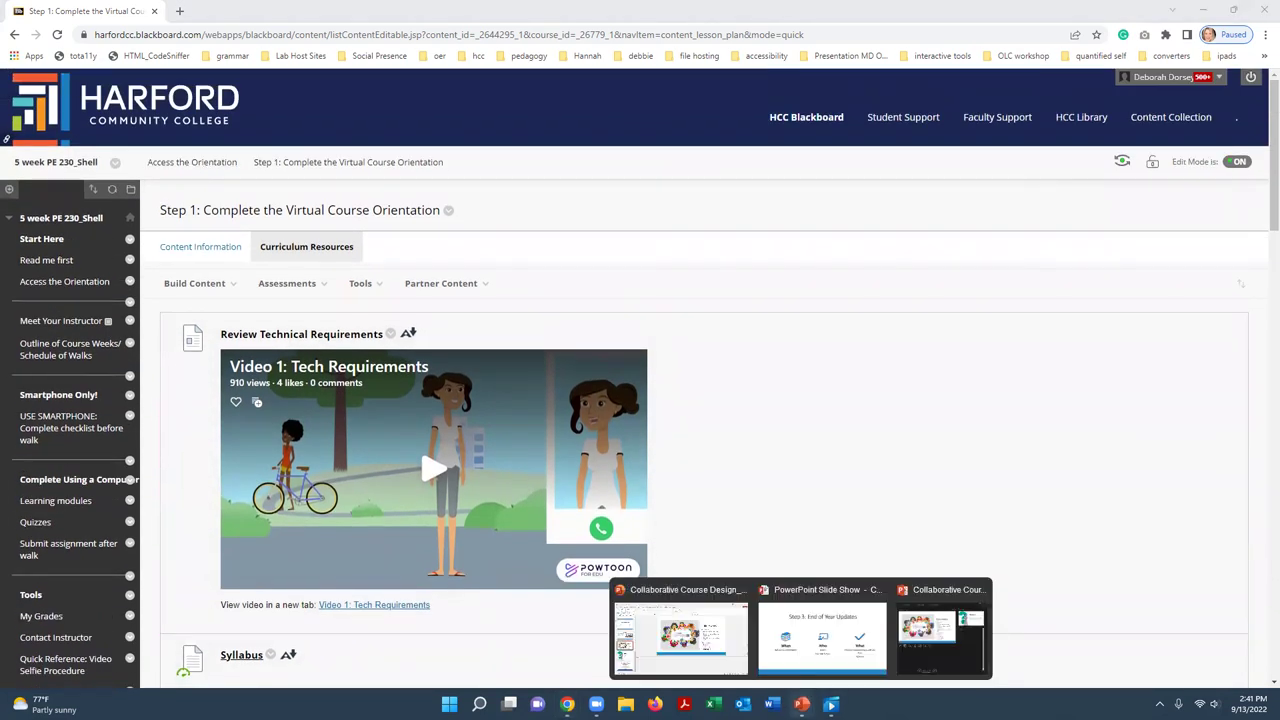
click(815, 630)
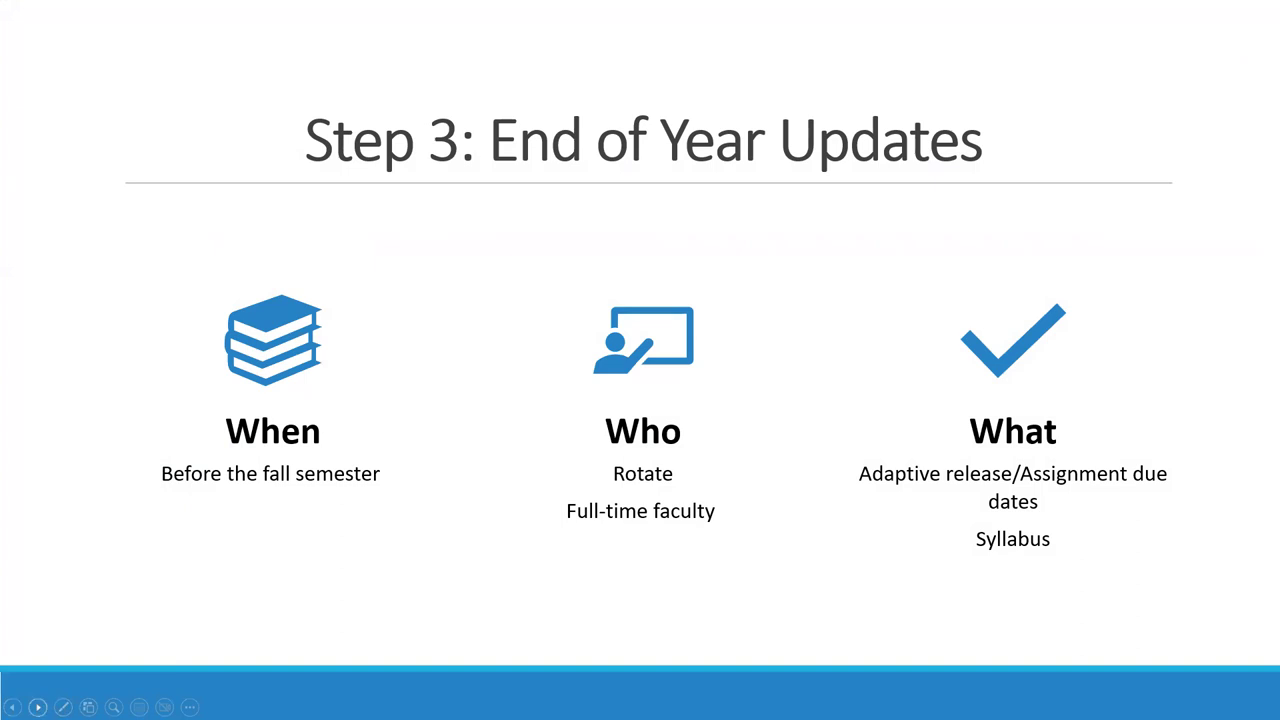
click(38, 707)
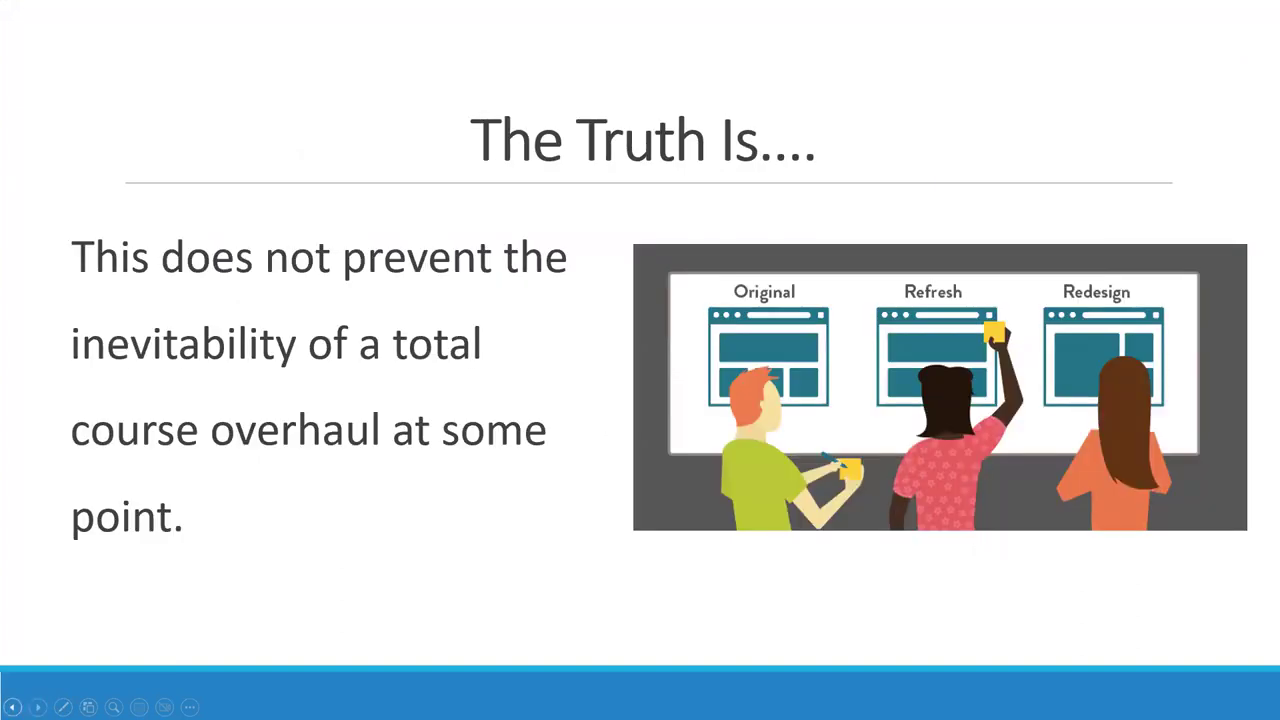